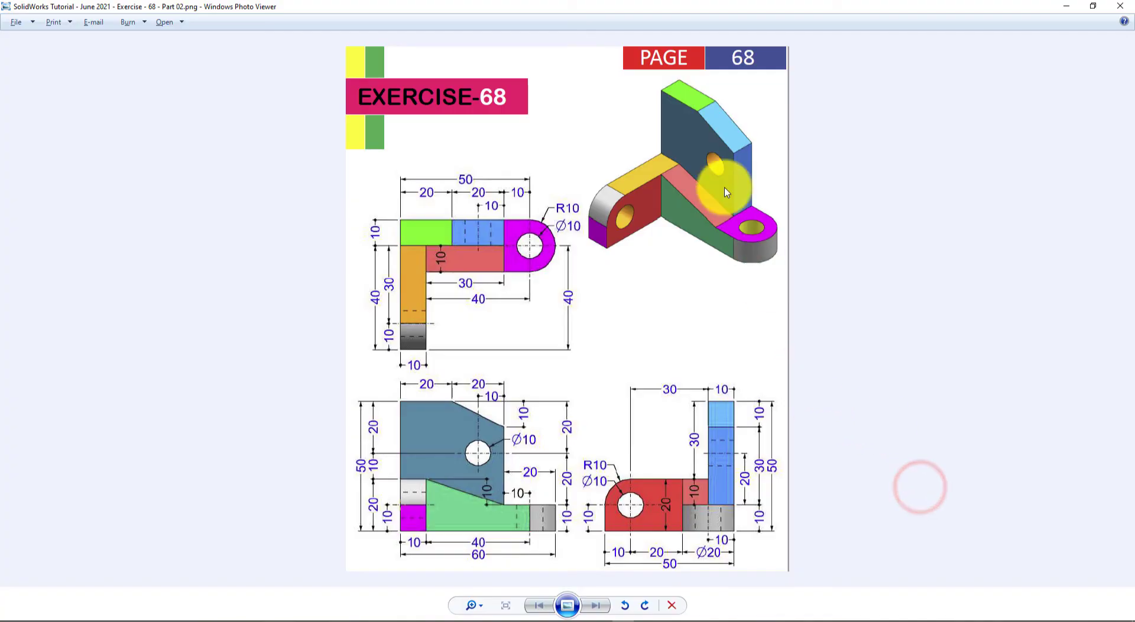
Sketch a corner rectangle about 44 mm wide and 50 mm high from the back face's bottom corner at the upright lug end.
key(alt+Tab)
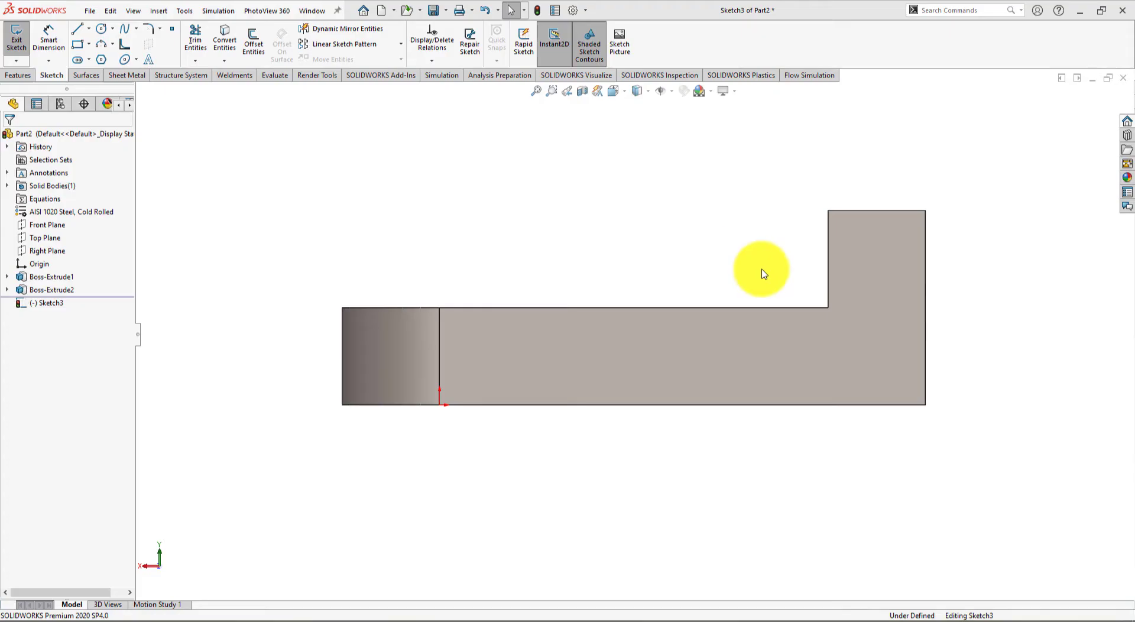
click(81, 44)
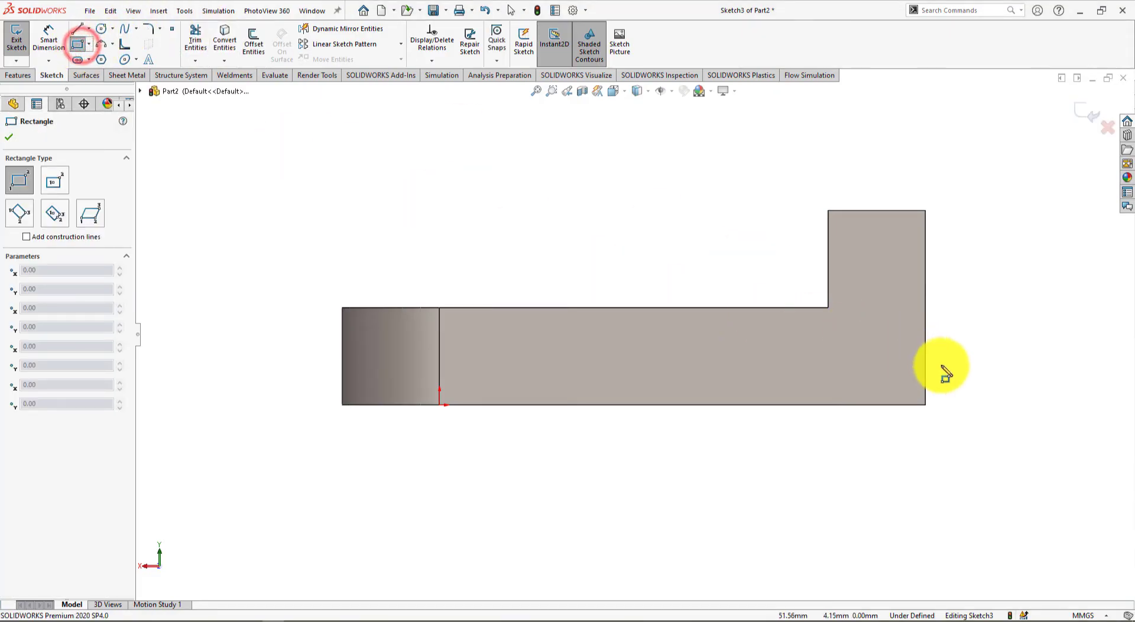
click(921, 404)
key(z)
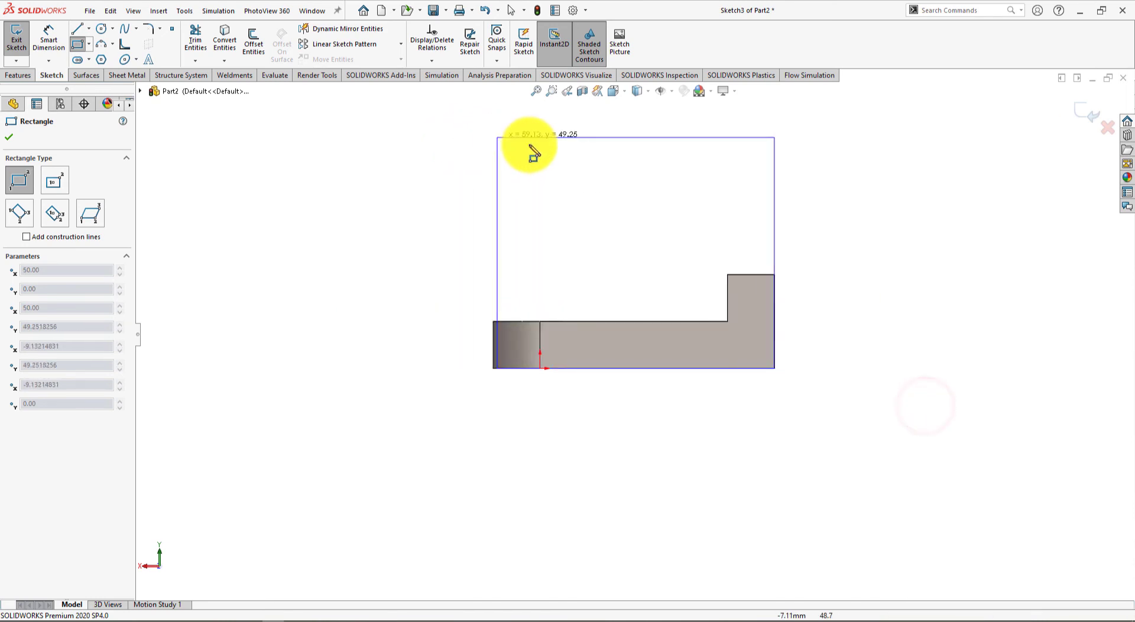
click(566, 134)
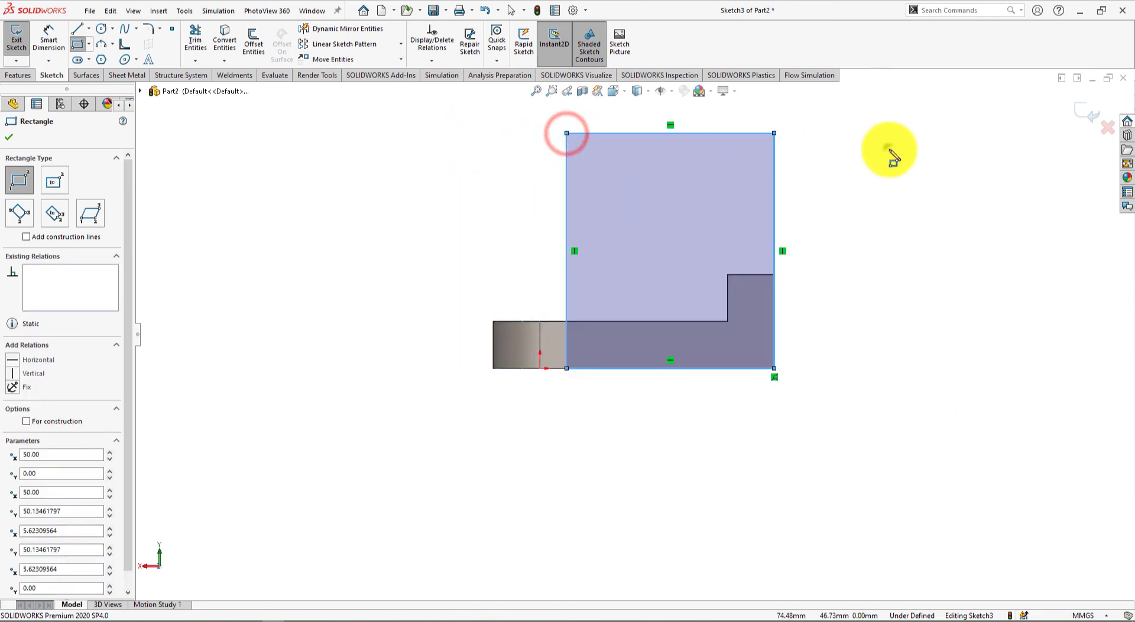
right_drag(892, 152, 937, 157)
Dimension the rectangle's bottom edge as 20+20 mm, following the width shown in the reference drawing.
click(48, 40)
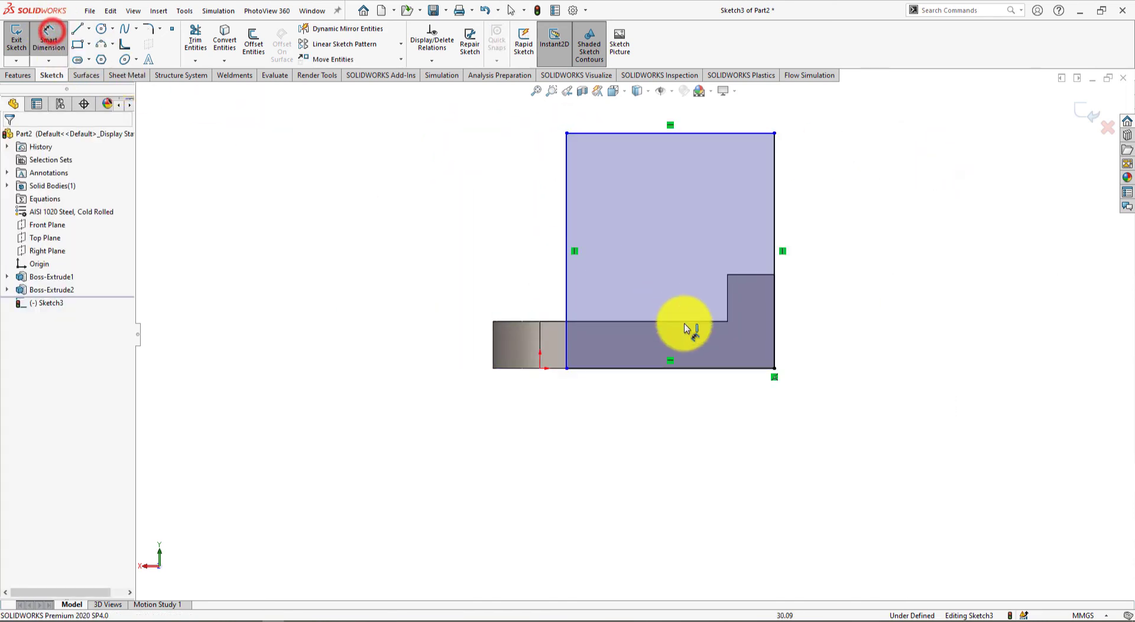
click(695, 368)
click(677, 452)
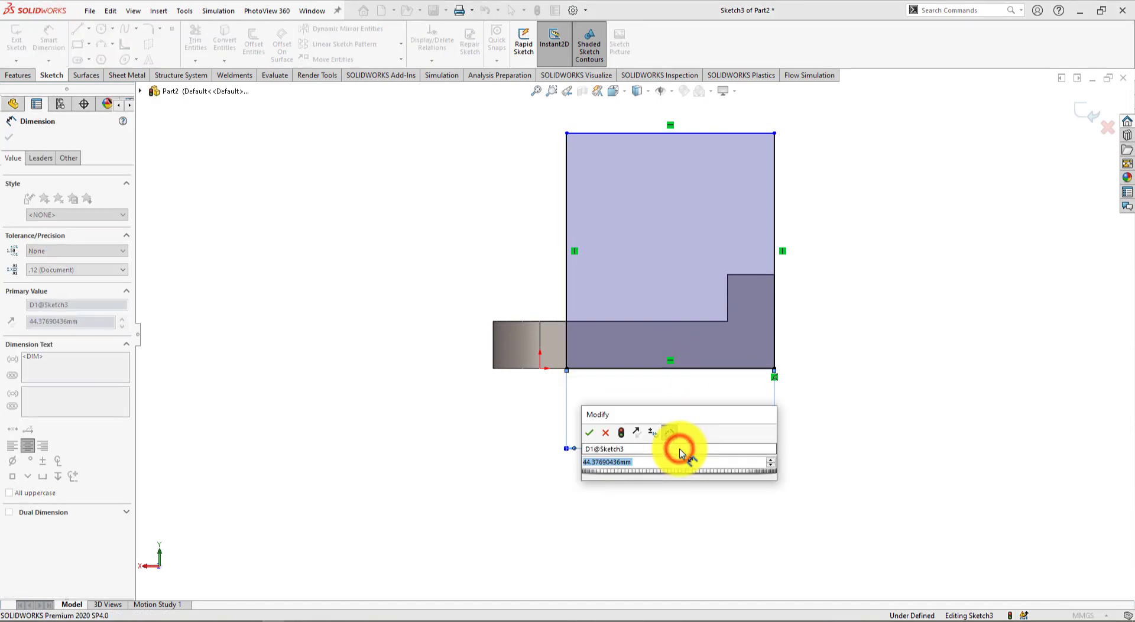
key(alt+Tab)
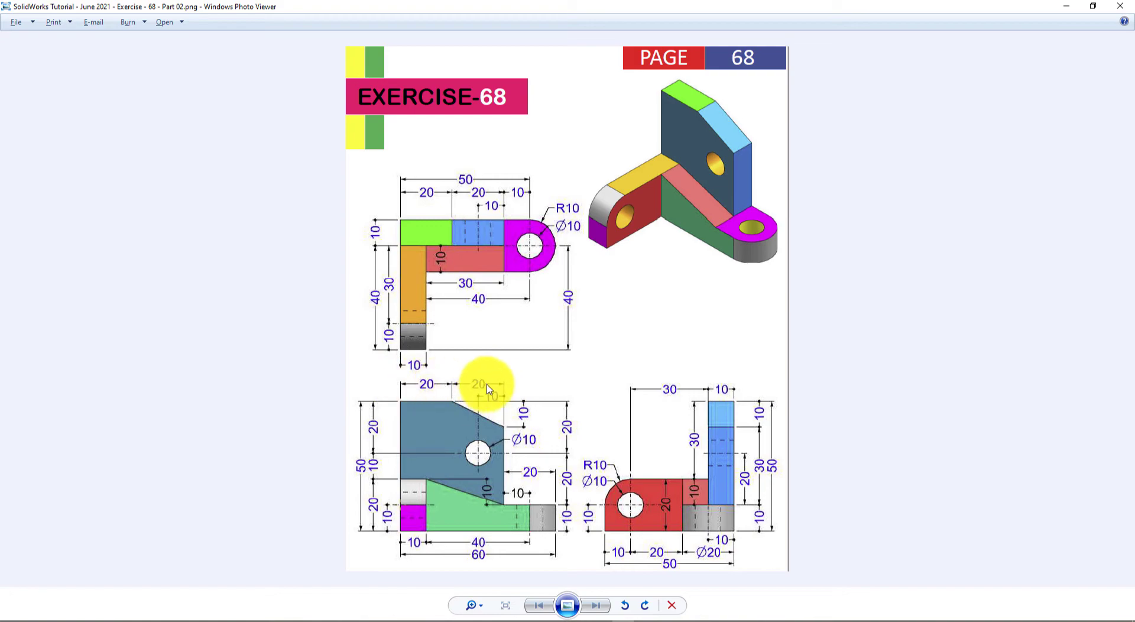
key(alt+Tab)
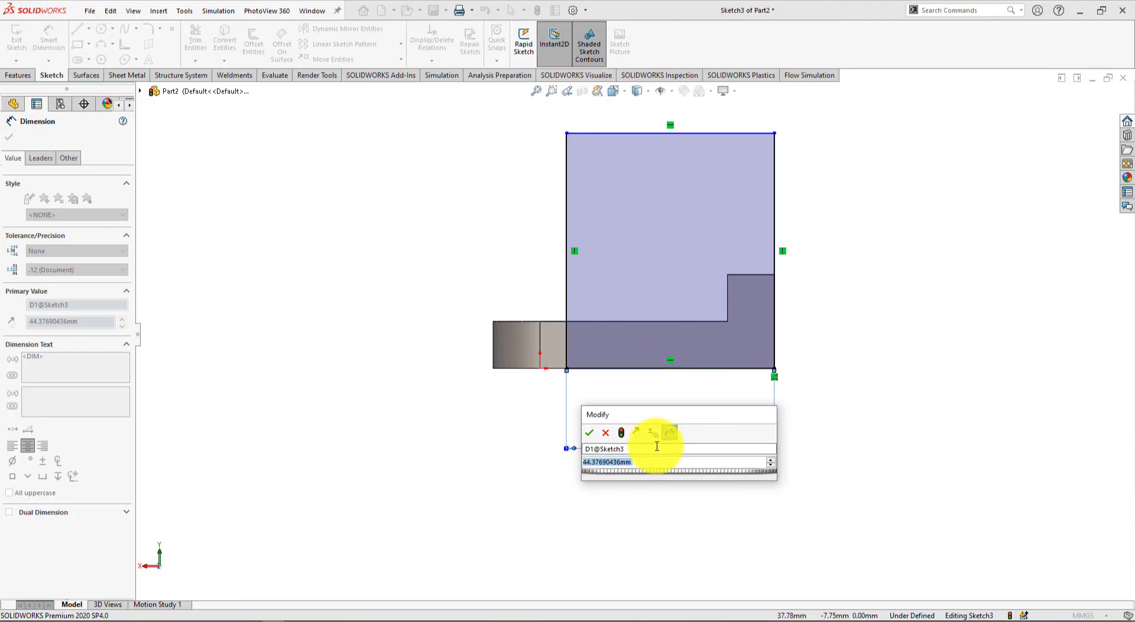
text(20+)
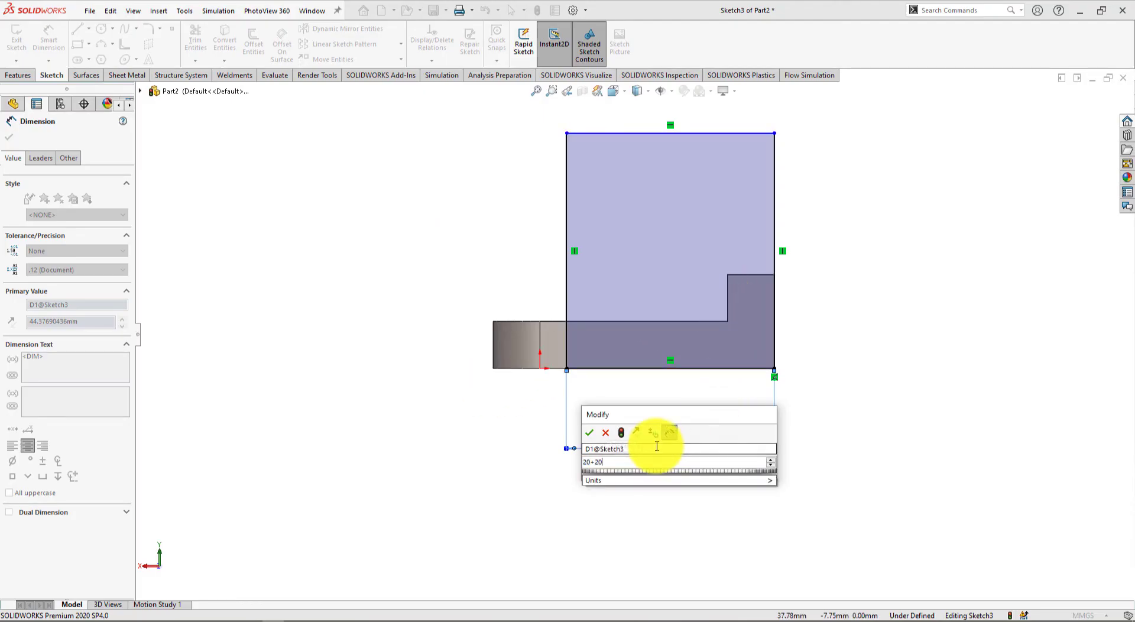
text(20)
key(Return)
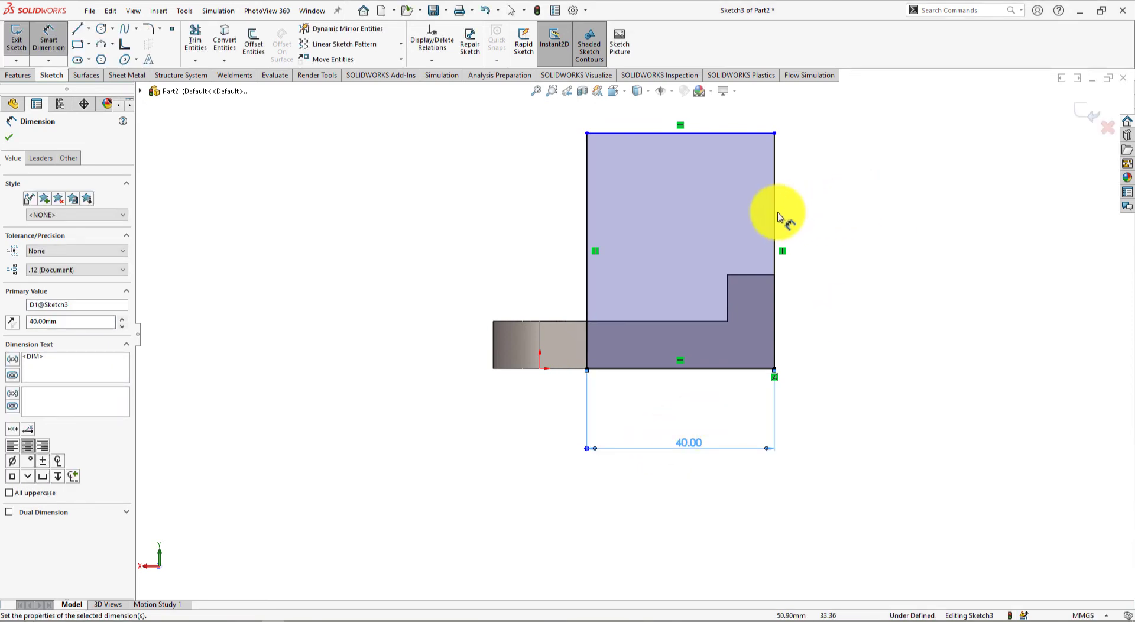
Check the plate height in the reference drawing and dimension the rectangle's vertical edge to 50 mm.
click(776, 213)
click(873, 236)
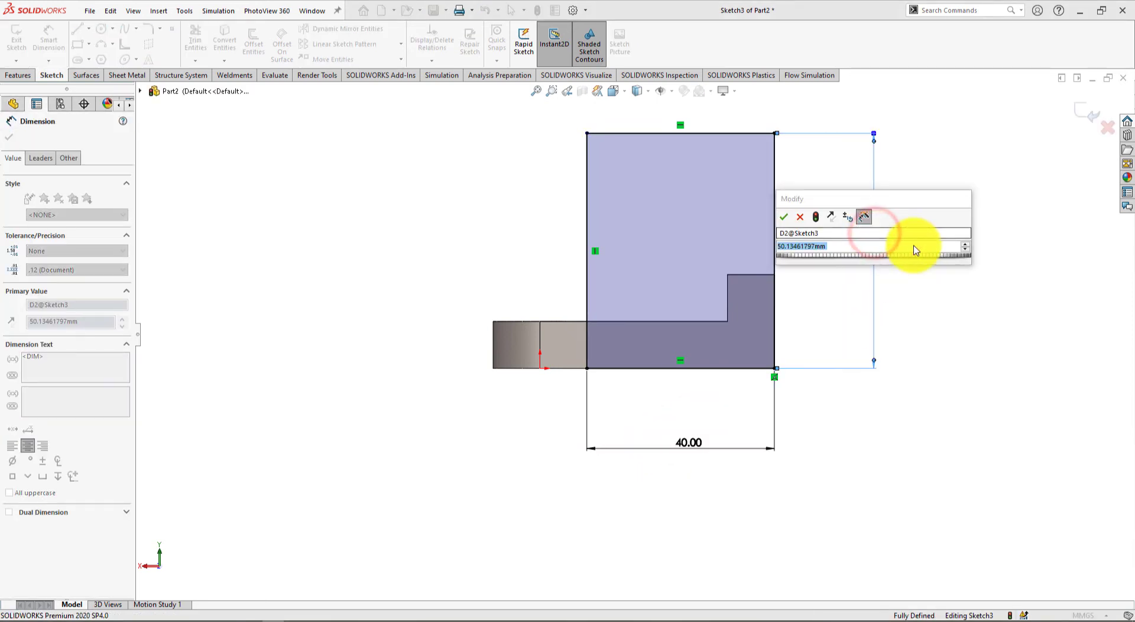
key(alt+Tab)
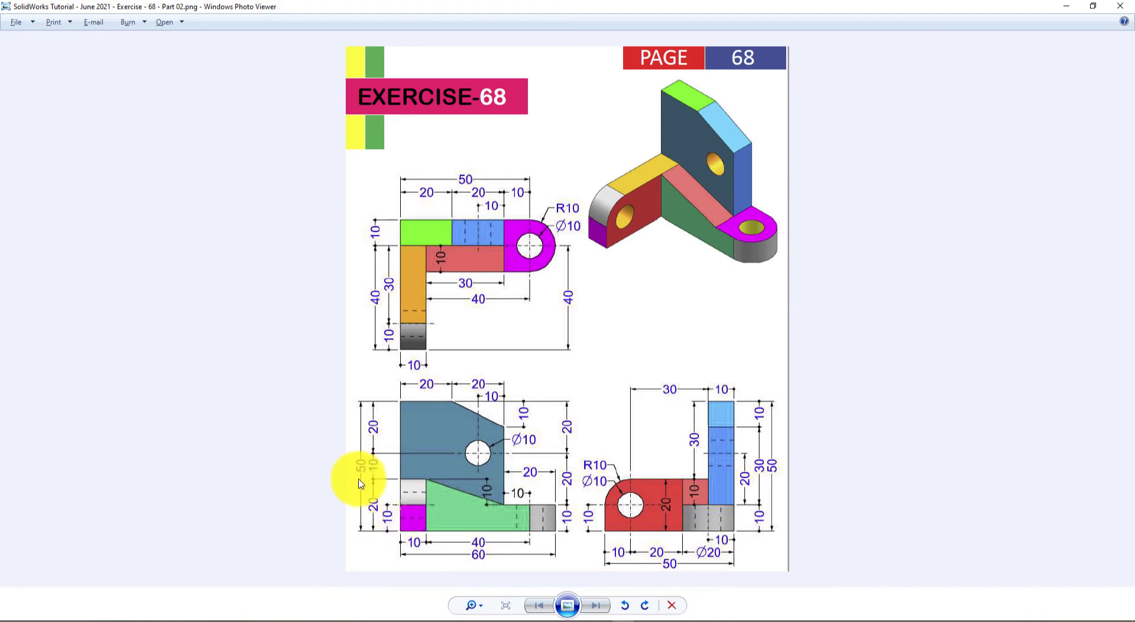
key(alt+Tab)
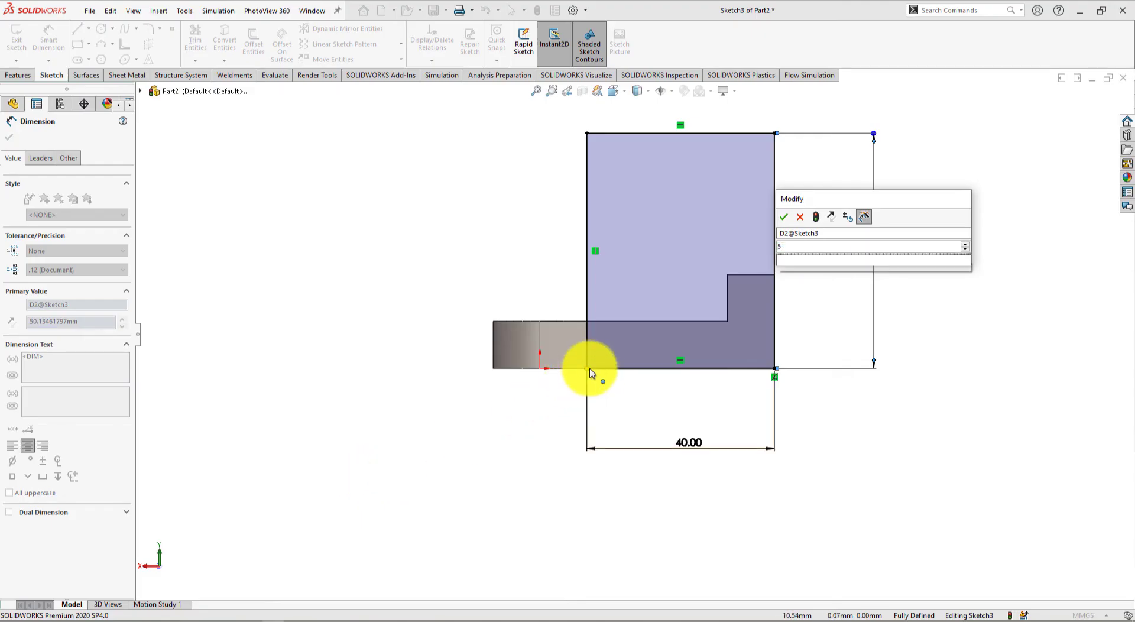
text(50)
key(Return)
scroll(644, 373, up, 2)
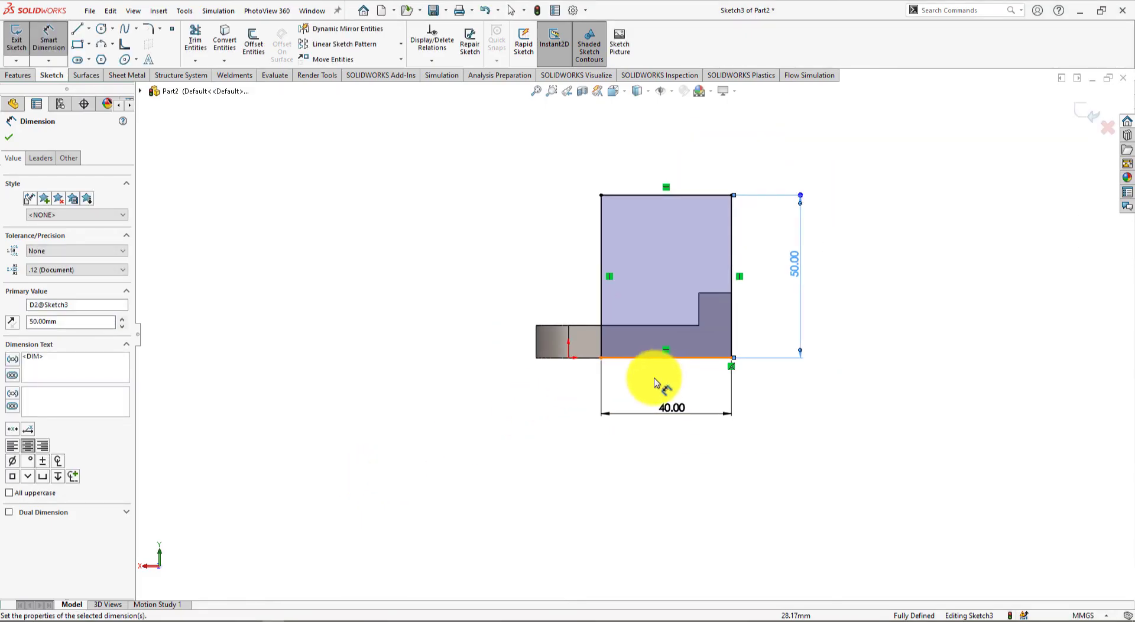
mouse_move(592, 346)
middle_down()
mouse_move(742, 319)
mouse_move(810, 271)
mouse_move(825, 286)
mouse_move(816, 305)
middle_up()
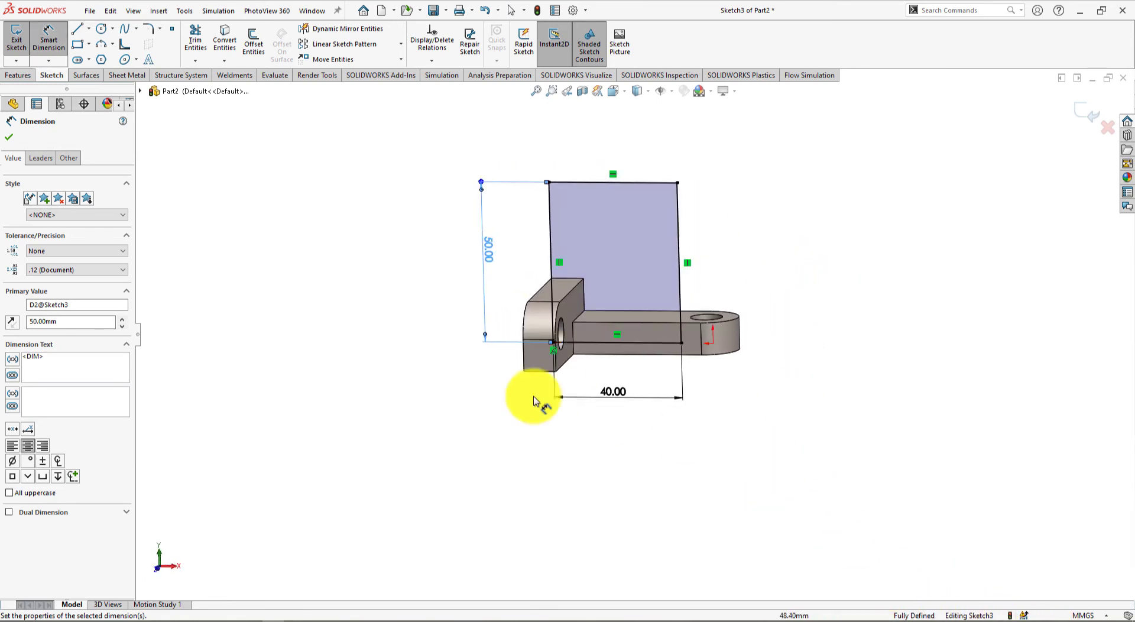
click(9, 138)
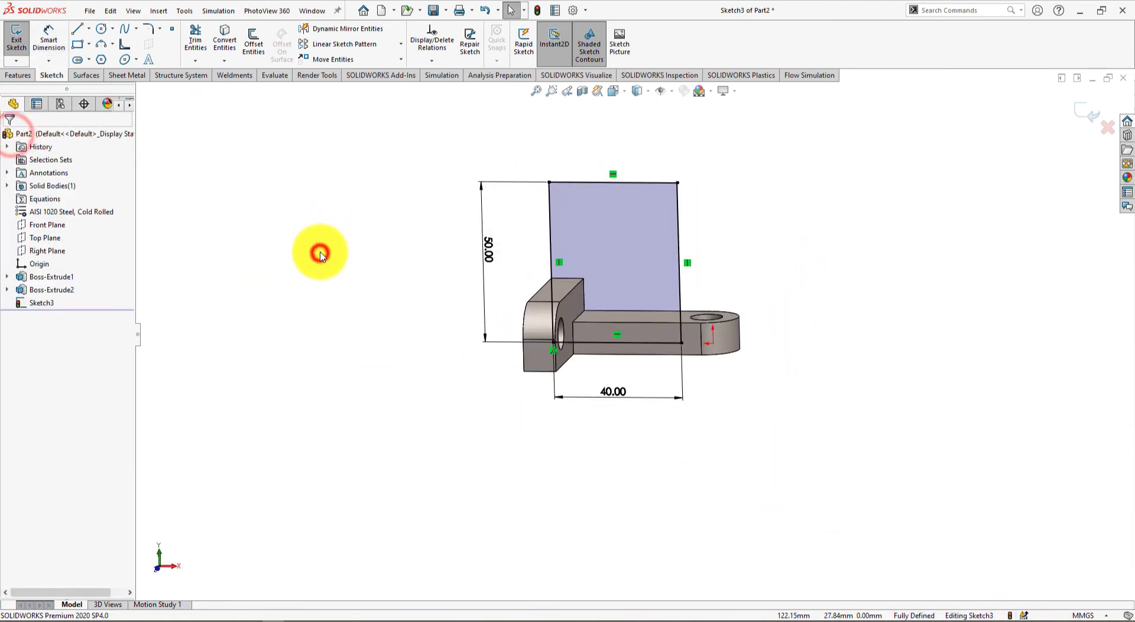
Add a distance-distance sketch chamfer with equal distance off and both distances 10 mm at the rectangle's top corner away from the upright lug.
key(alt+Tab)
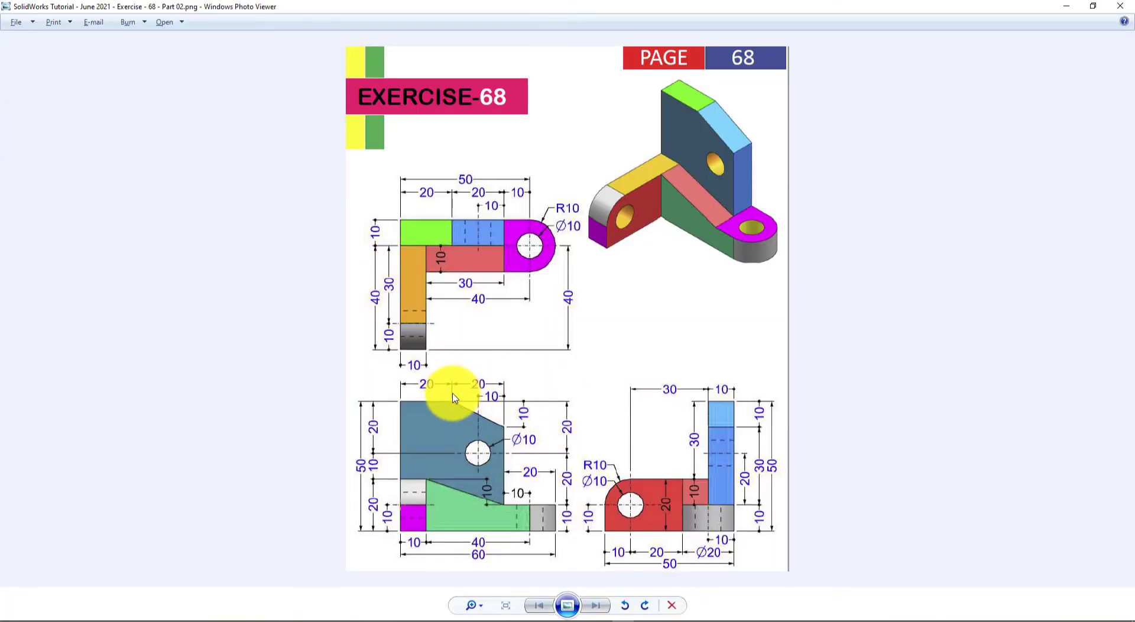
key(alt+Tab)
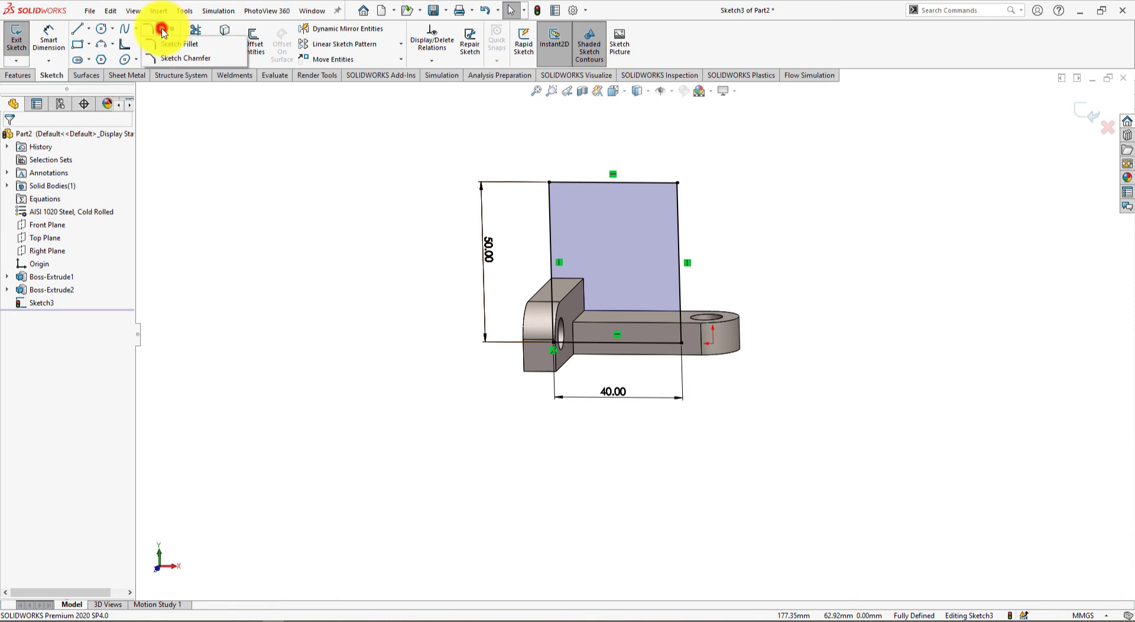
click(169, 61)
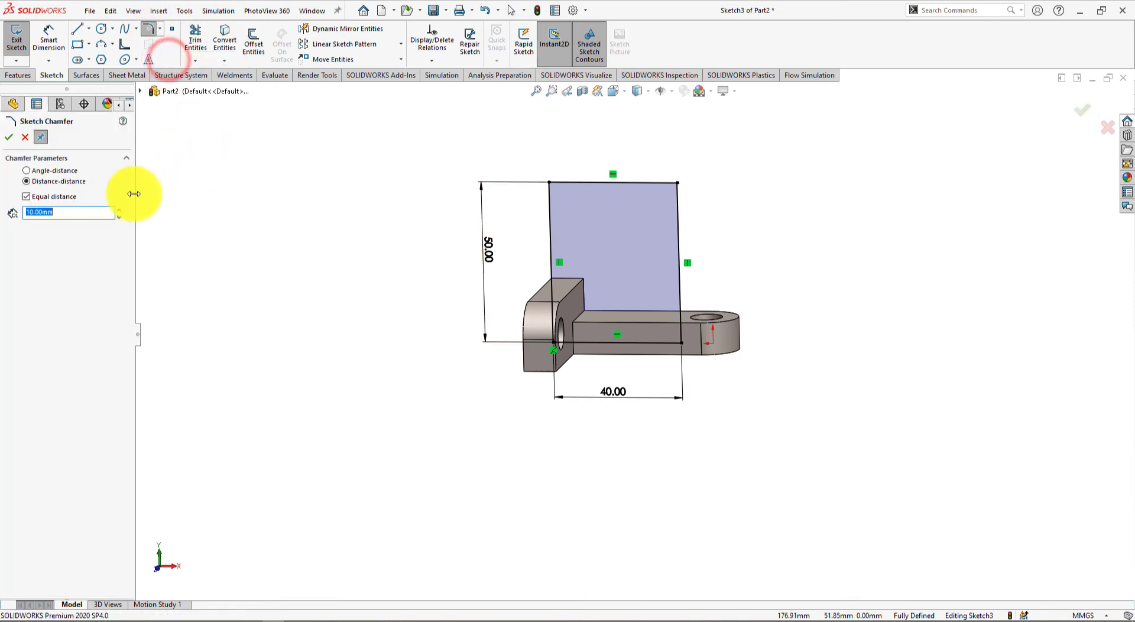
click(28, 197)
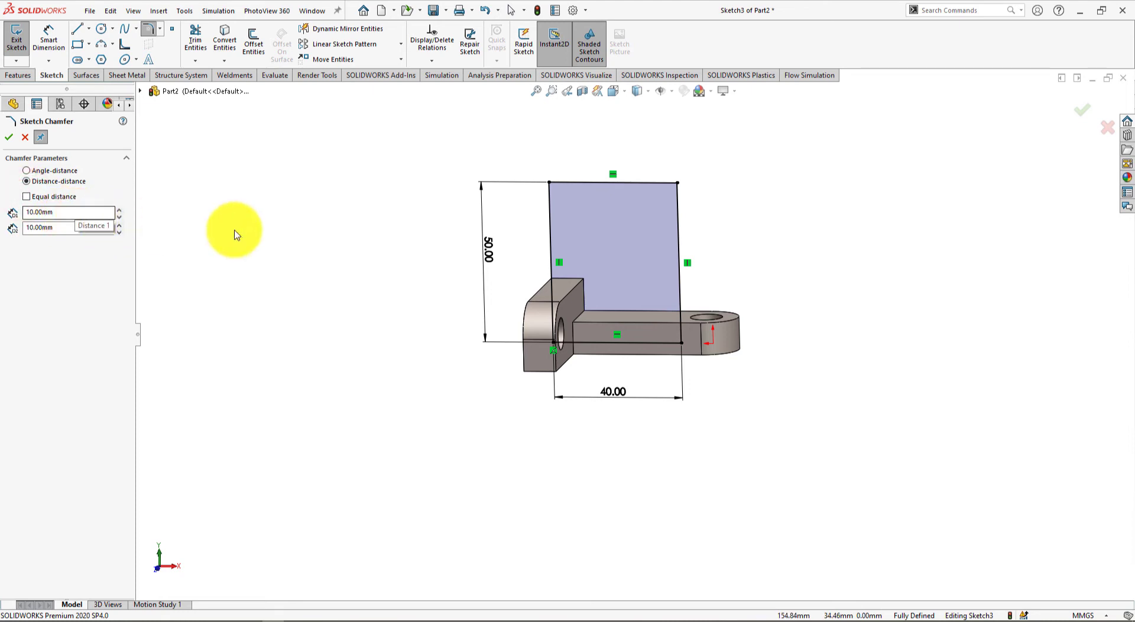
click(679, 185)
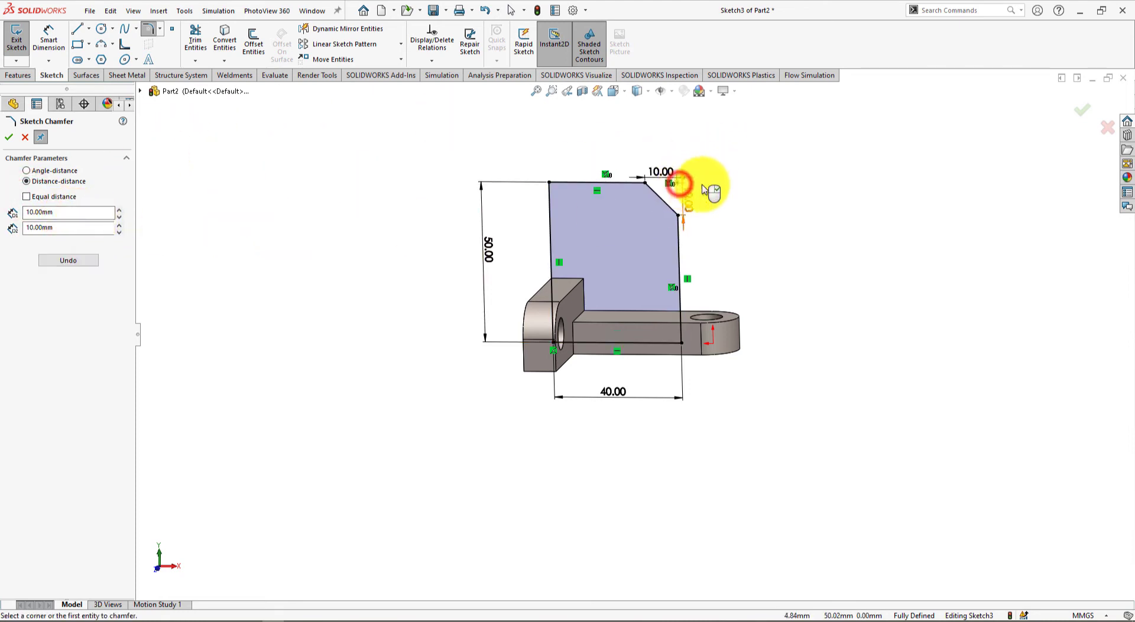
click(118, 210)
click(9, 137)
click(337, 271)
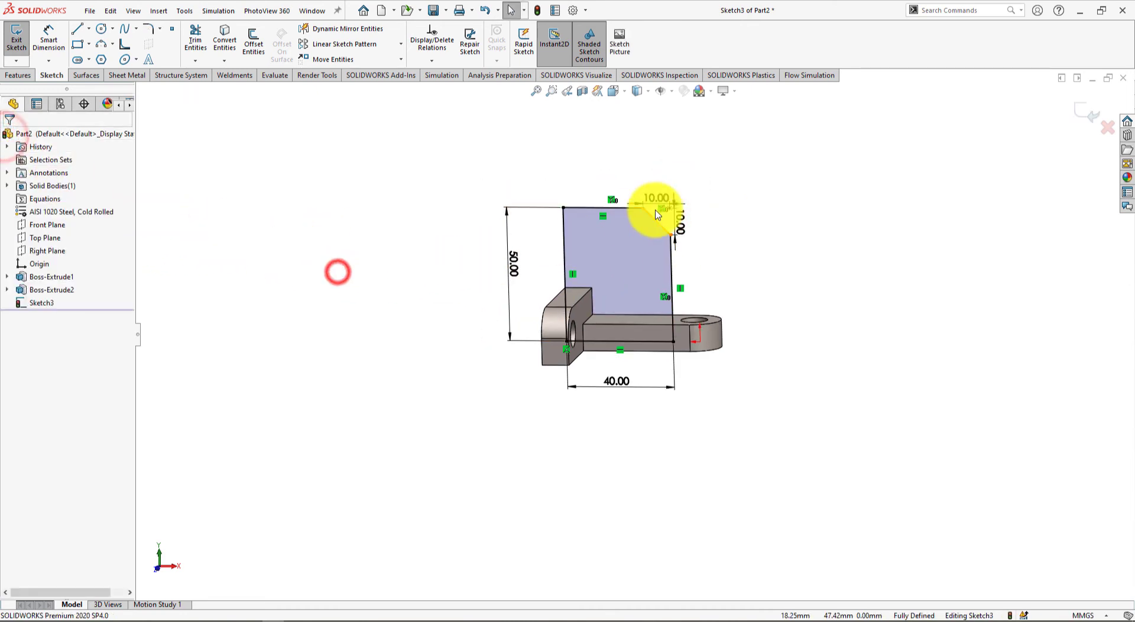
Set the sketch chamfer's horizontal distance to 20 mm and compare it with the reference drawing.
double_click(656, 198)
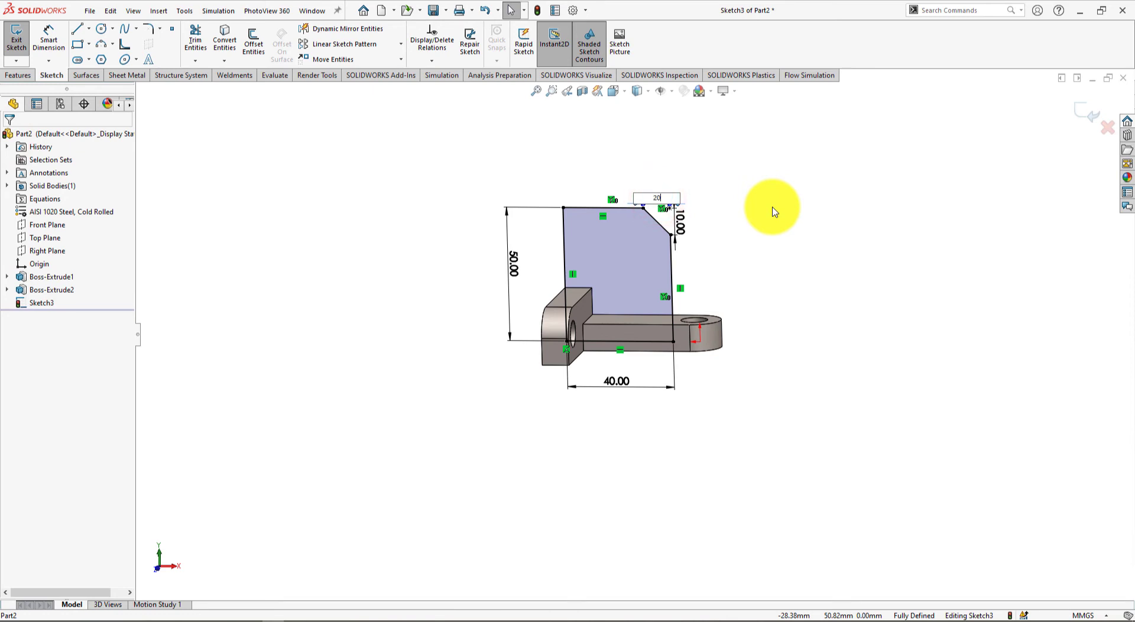
scroll(727, 271, down, 4)
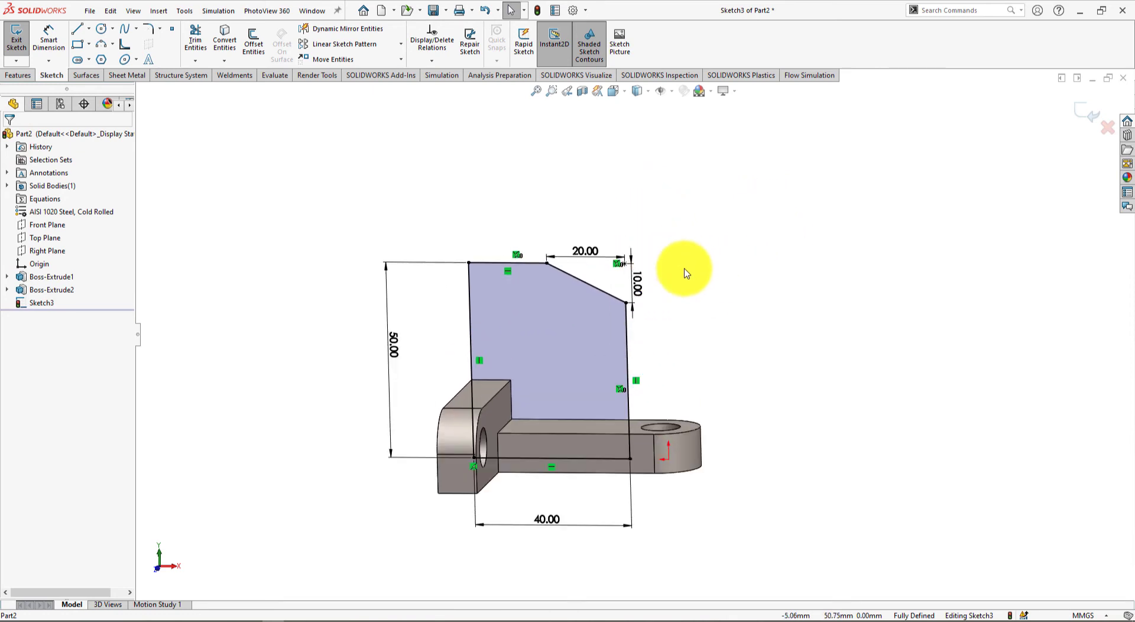
scroll(600, 322, down, 4)
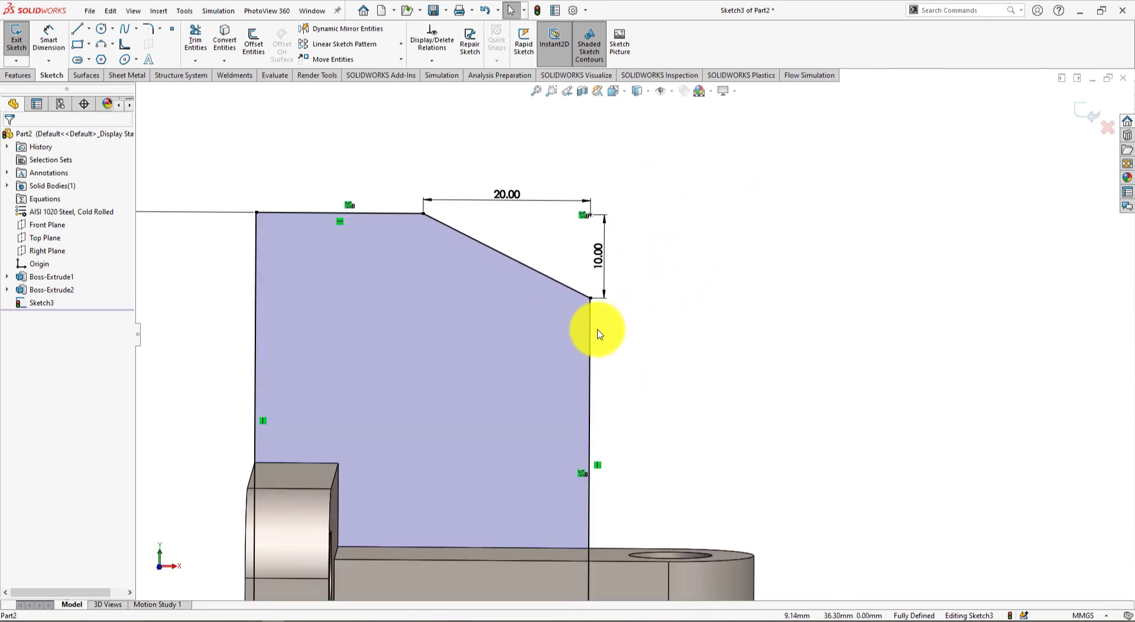
key(alt+Tab)
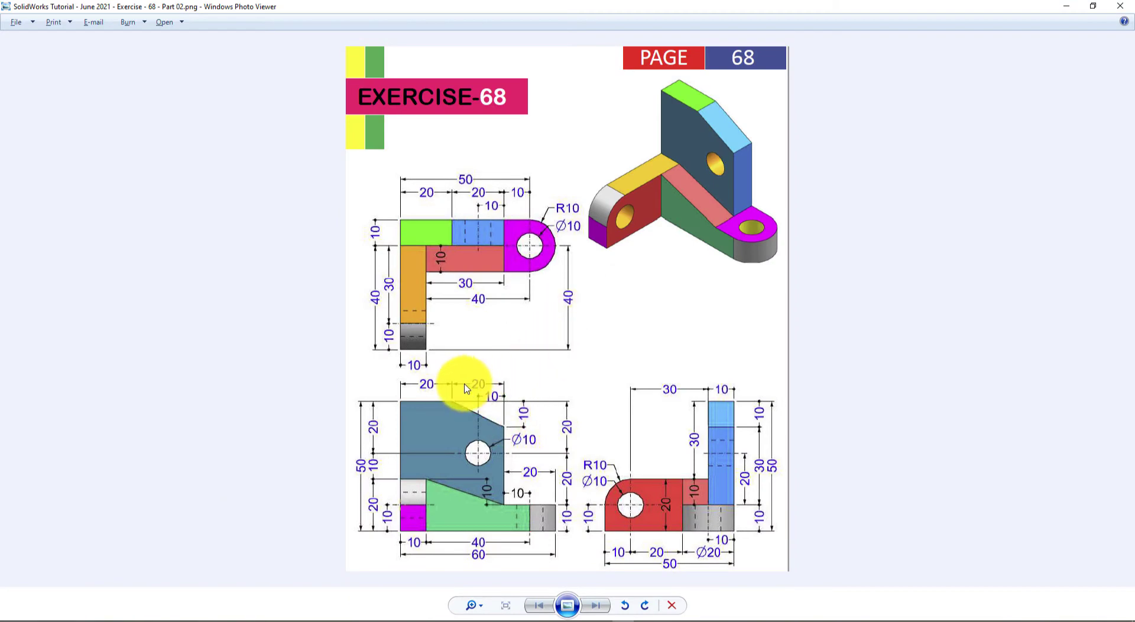
key(alt+Tab)
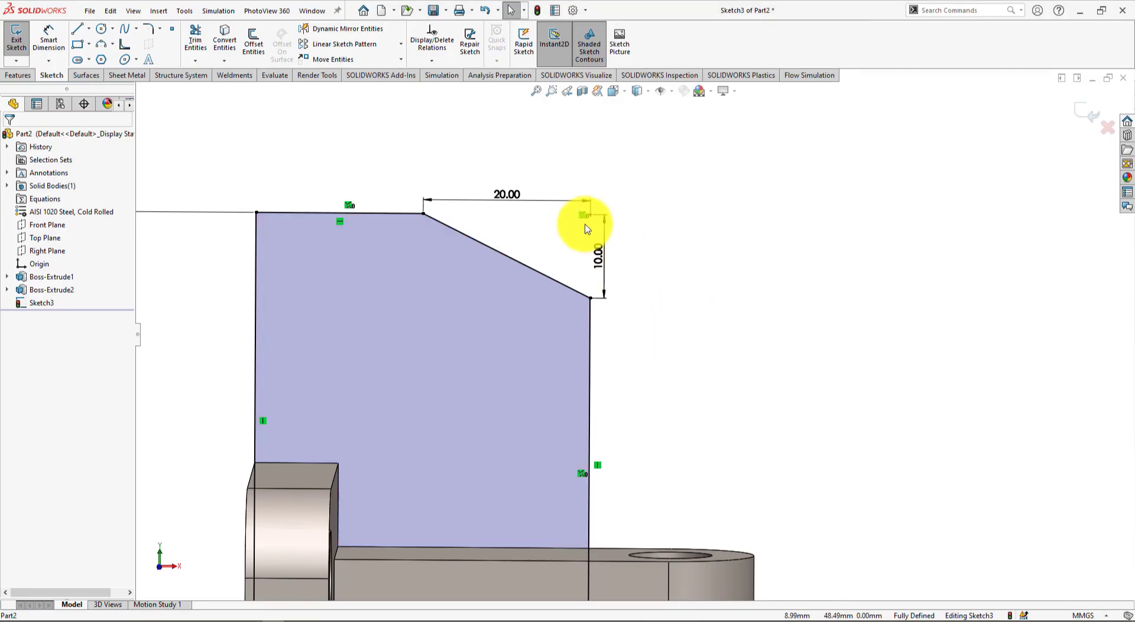
Sketch a circle about 7.4 mm in diameter inside the plate profile, below the chamfer, for the hole shown in the reference drawing.
key(alt+Tab)
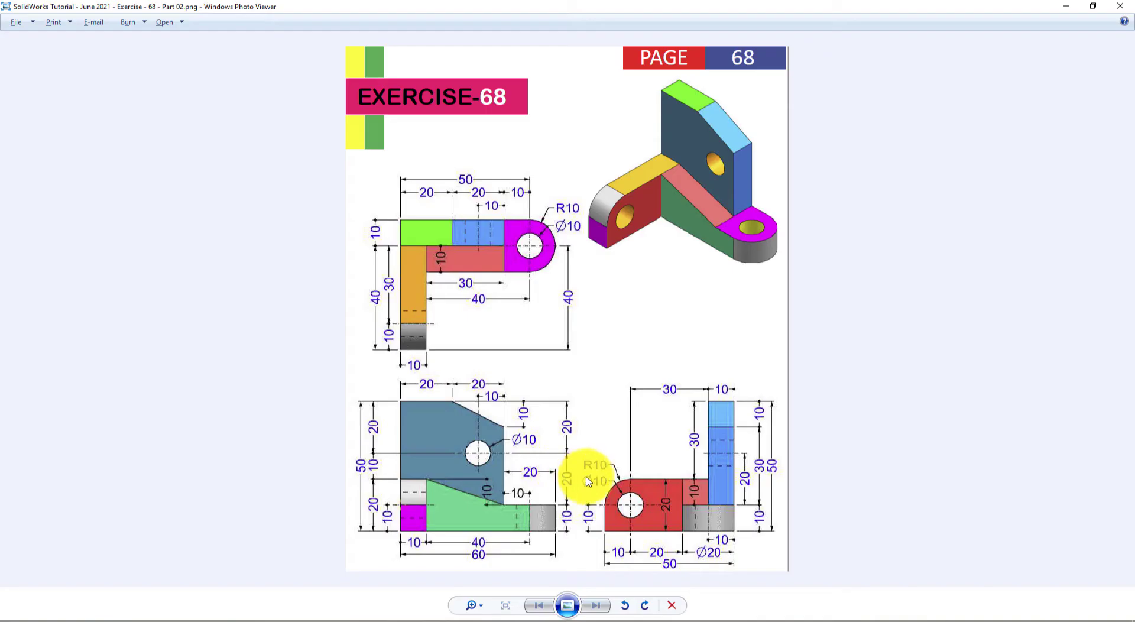
key(alt+Tab)
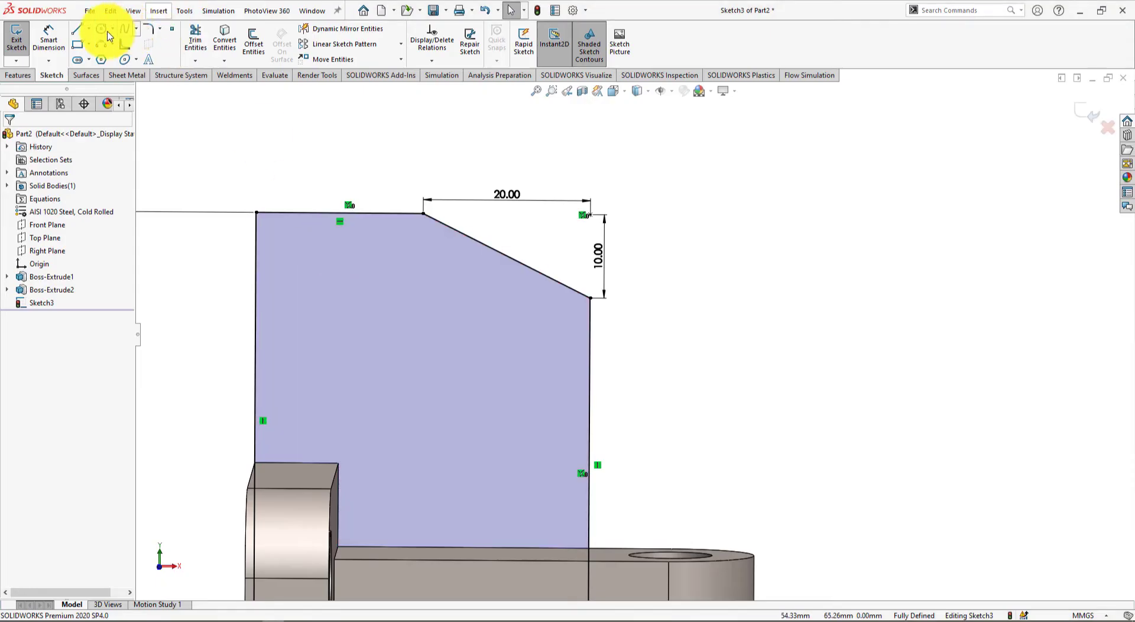
click(512, 391)
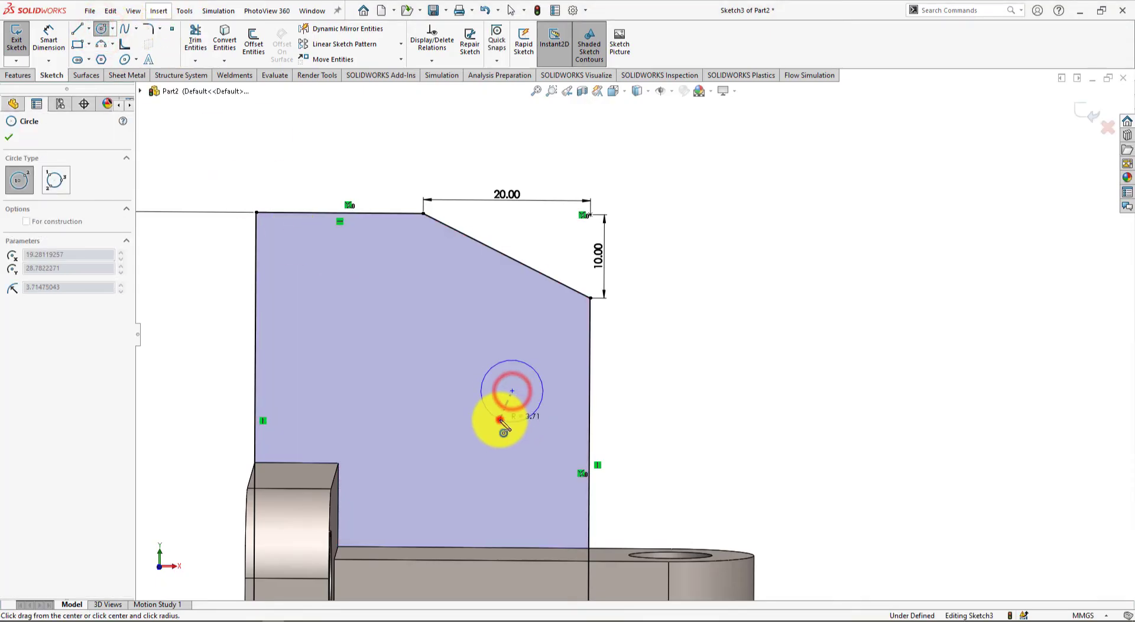
click(500, 419)
Dimension the circle's diameter to 10 mm and check the hole's size and position in the reference drawing.
click(17, 34)
key(alt+Tab)
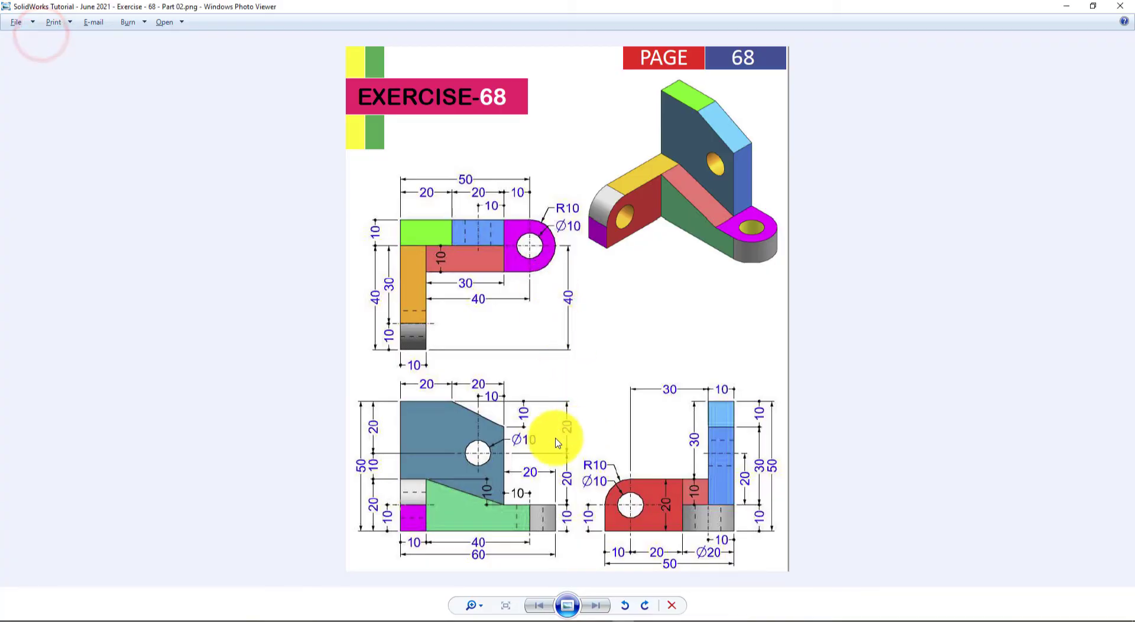
key(alt+Tab)
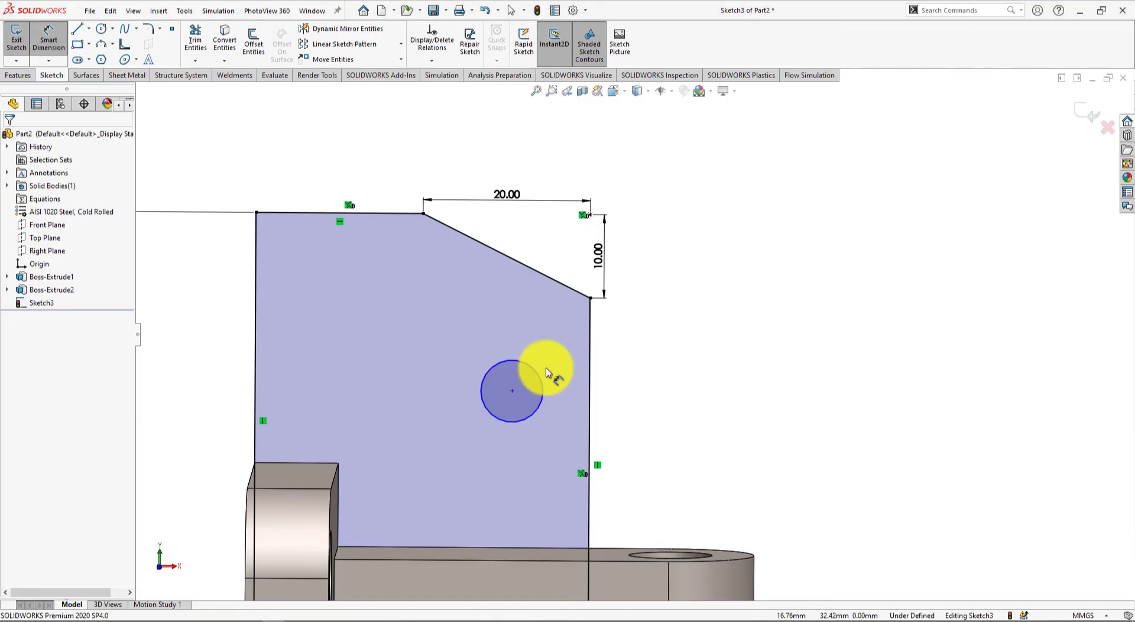
click(540, 380)
click(679, 353)
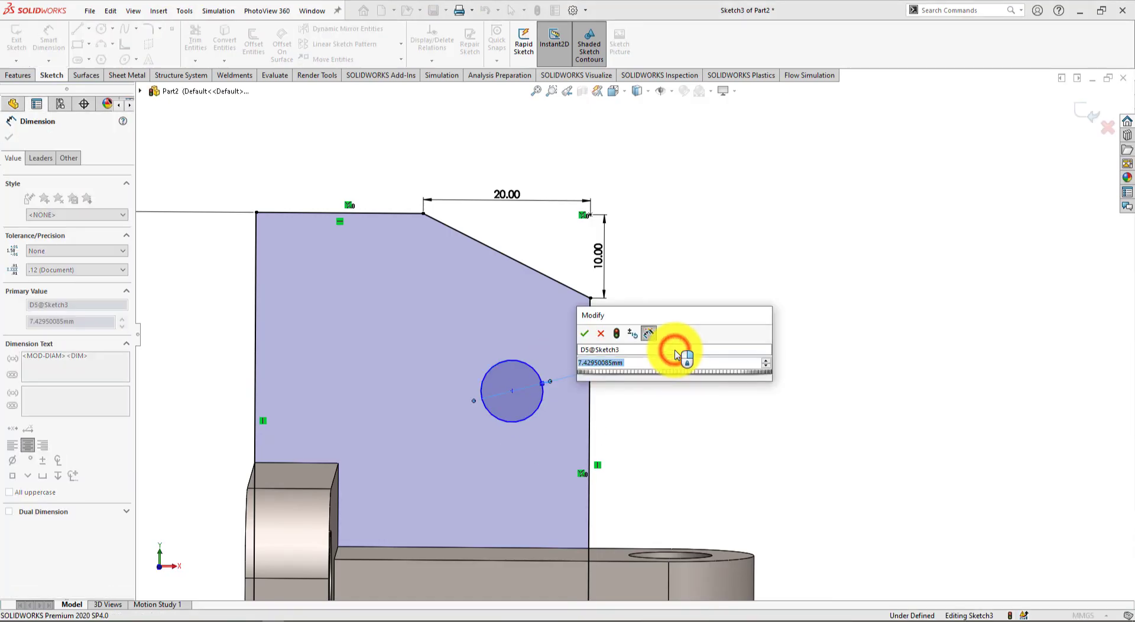
text(10)
key(Return)
key(alt+Tab)
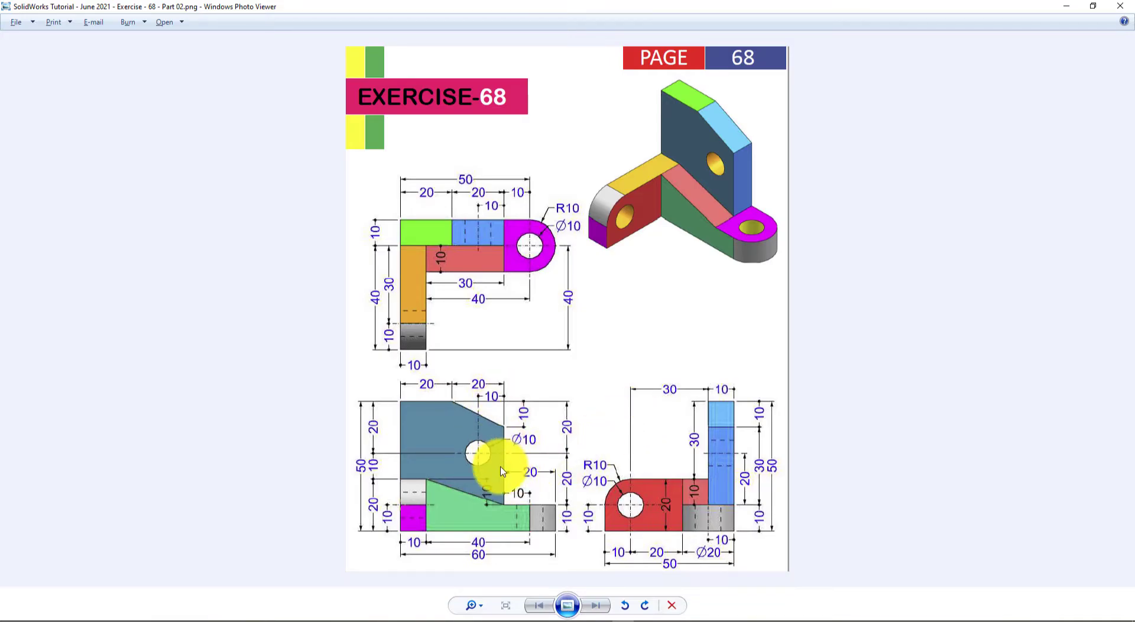
key(alt+Tab)
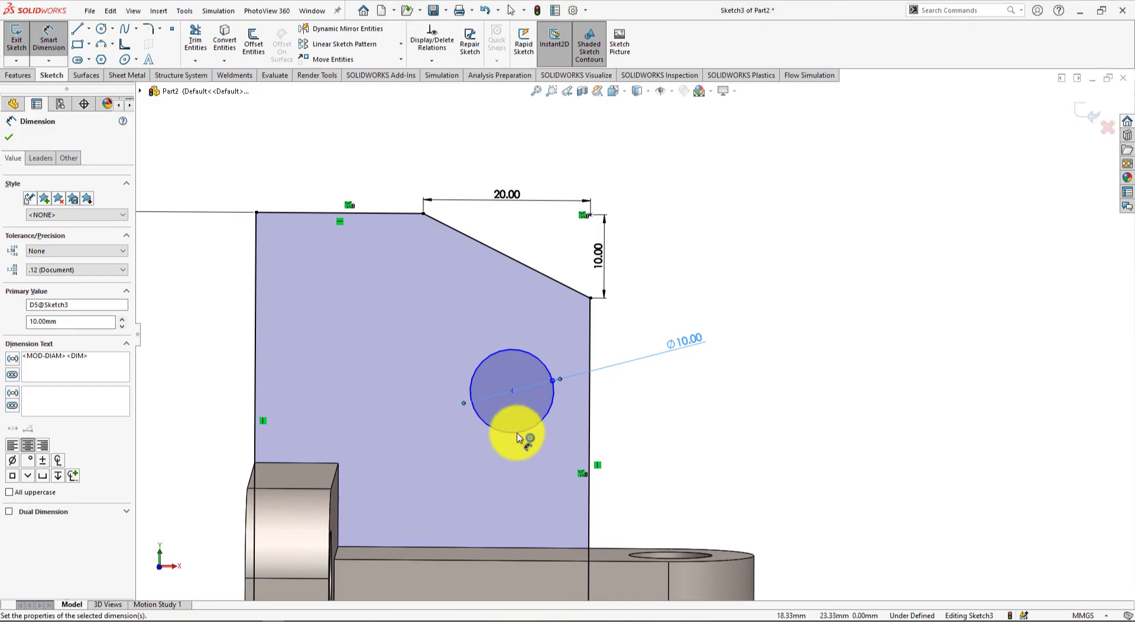
Dimension the circle's centre 10 mm from the plate profile's vertical edge below the chamfer and check the hole's height in the reference drawing.
click(589, 415)
click(512, 390)
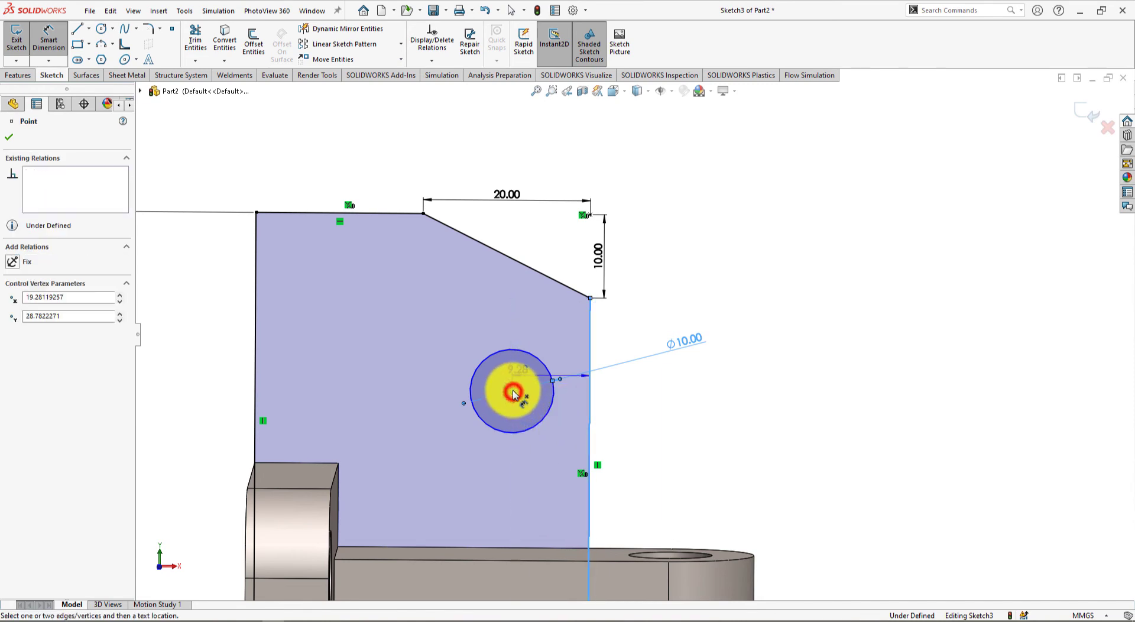
click(544, 228)
text(10)
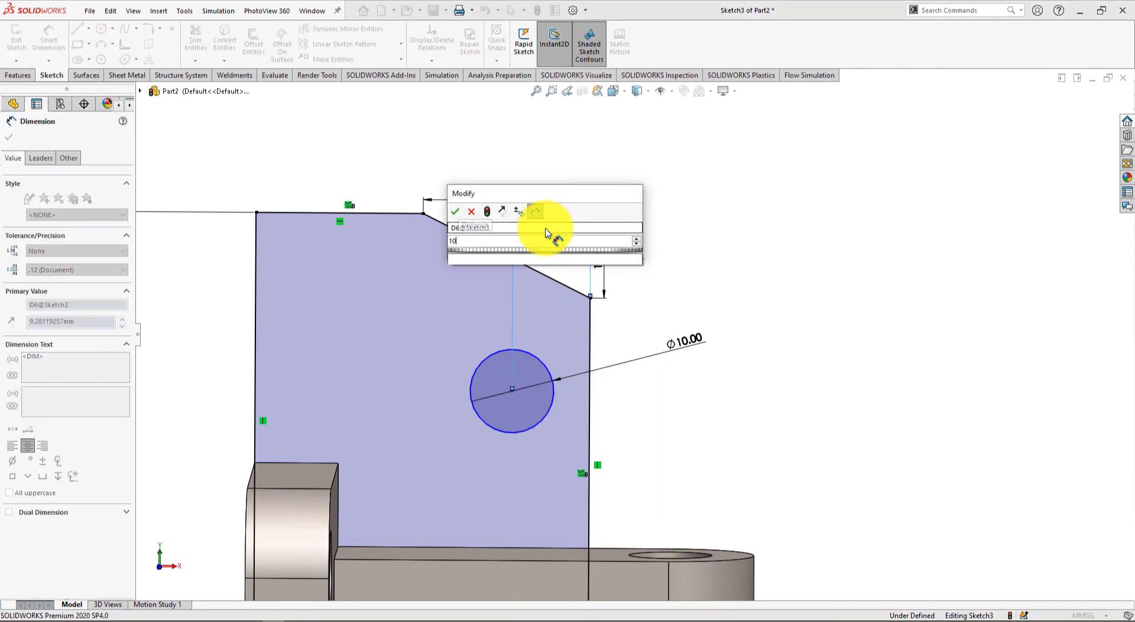
key(Return)
key(alt+Tab)
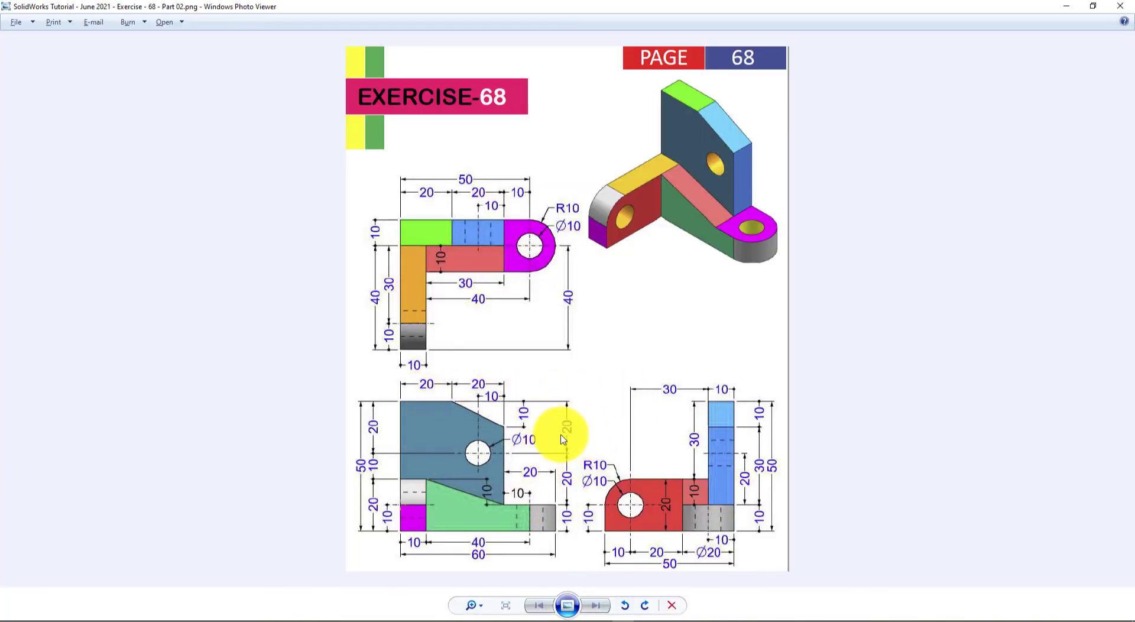
key(alt+Tab)
Dimension the circle's centre 20 mm below the plate profile's top edge and finish dimensioning.
click(388, 213)
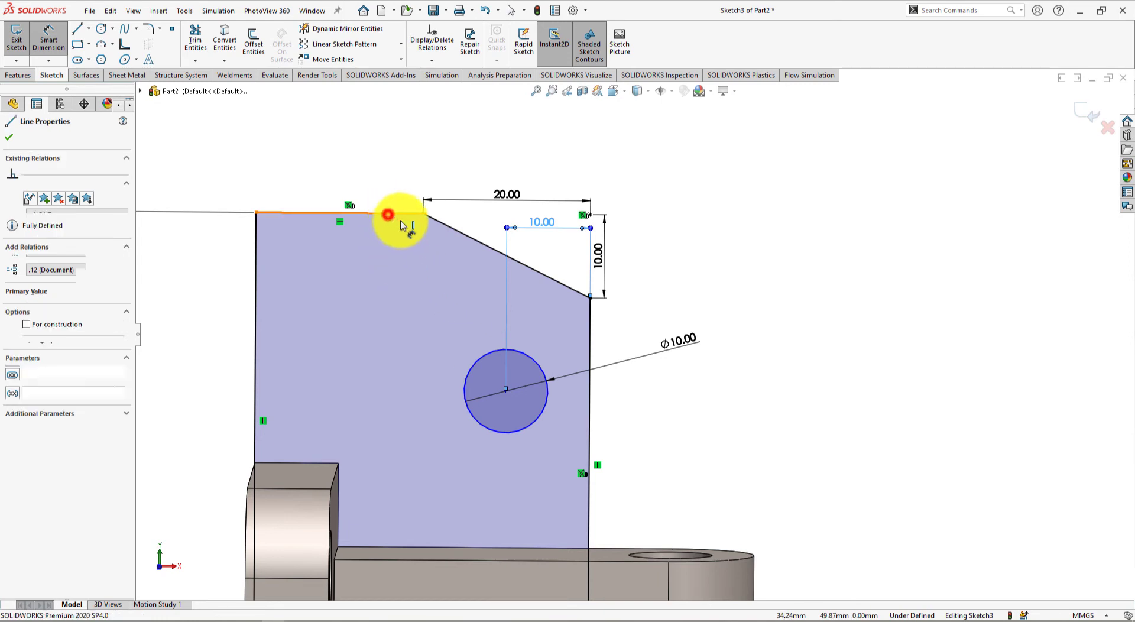
click(506, 389)
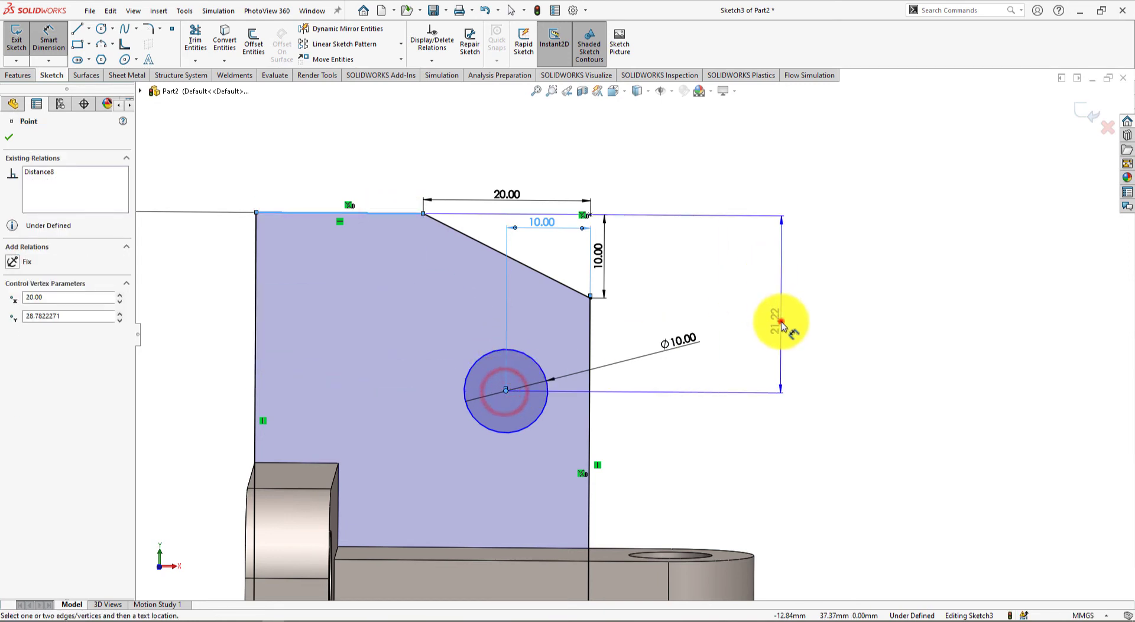
click(777, 317)
text(20)
key(Return)
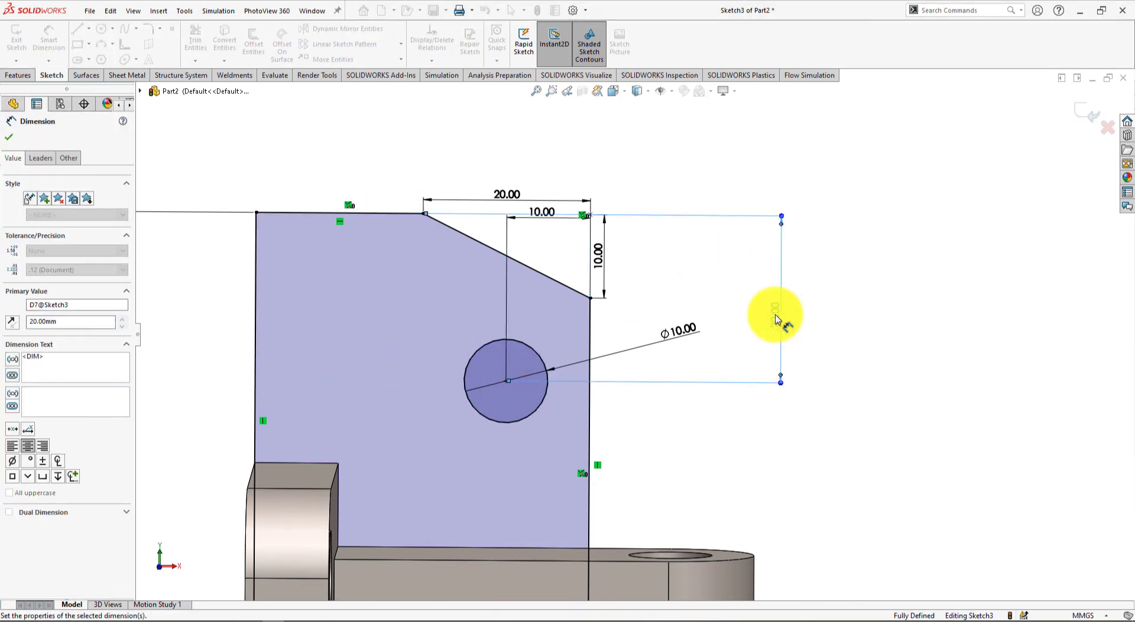
key(f)
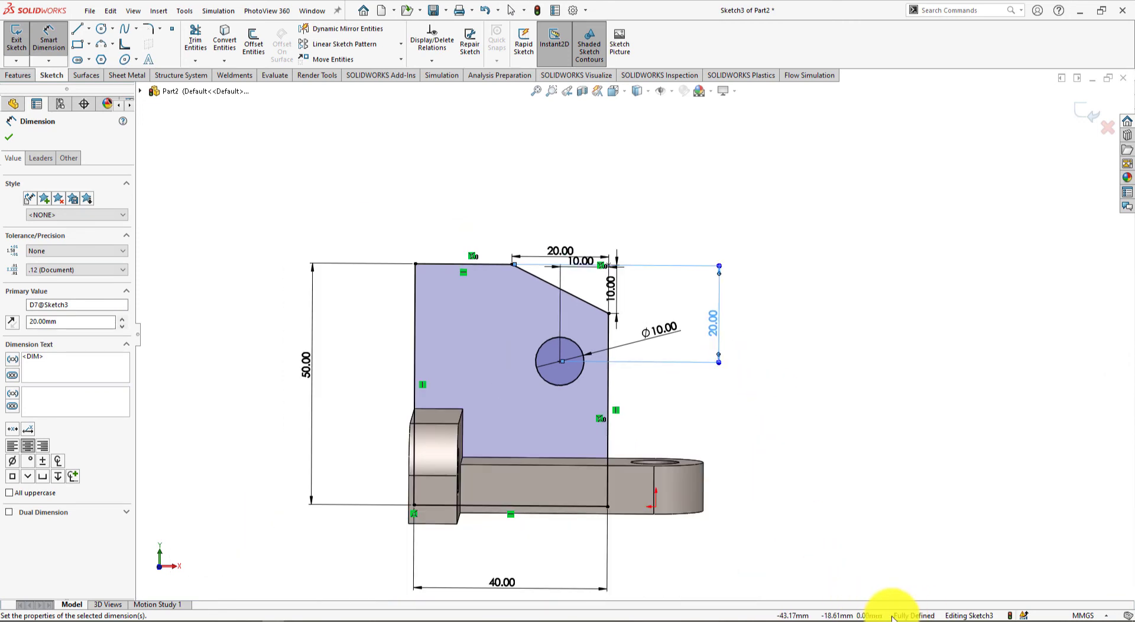
click(6, 138)
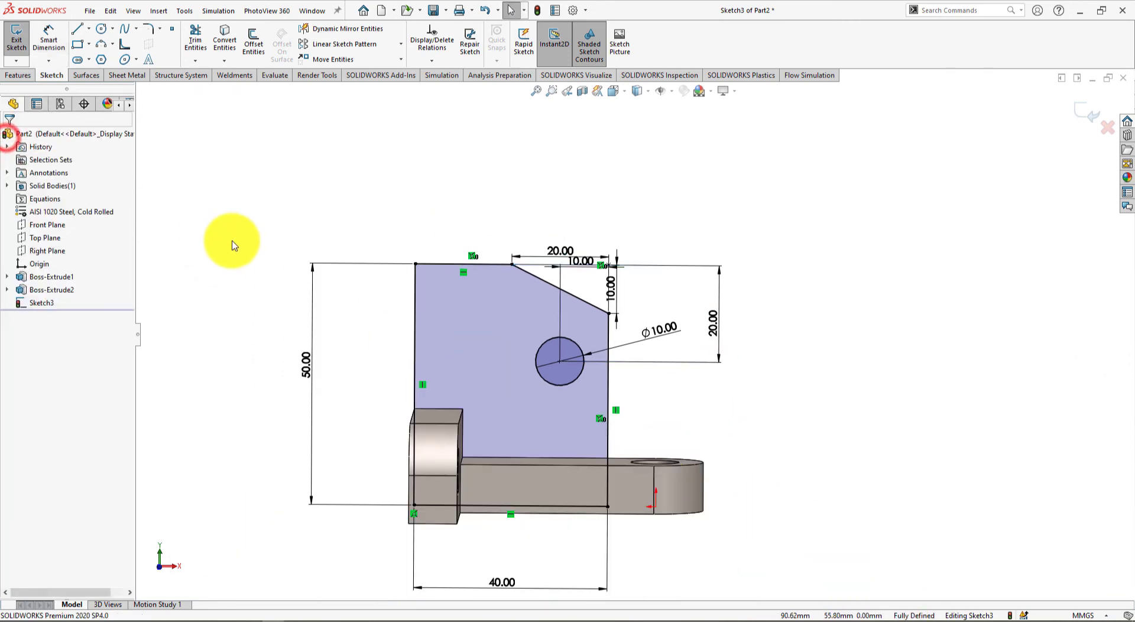
Extrude the plate sketch 10 mm blind in the reversed direction, merged with the body, after checking the plate thickness in the reference drawing.
scroll(234, 244, up, 3)
middle_drag(283, 248, 186, 275)
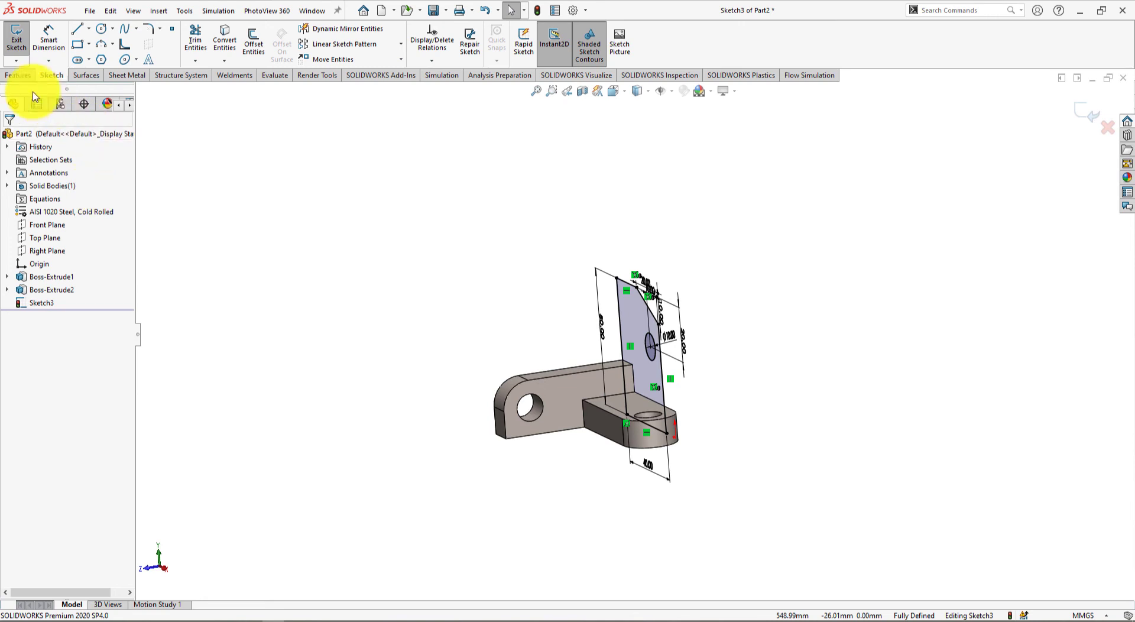
click(11, 76)
click(29, 33)
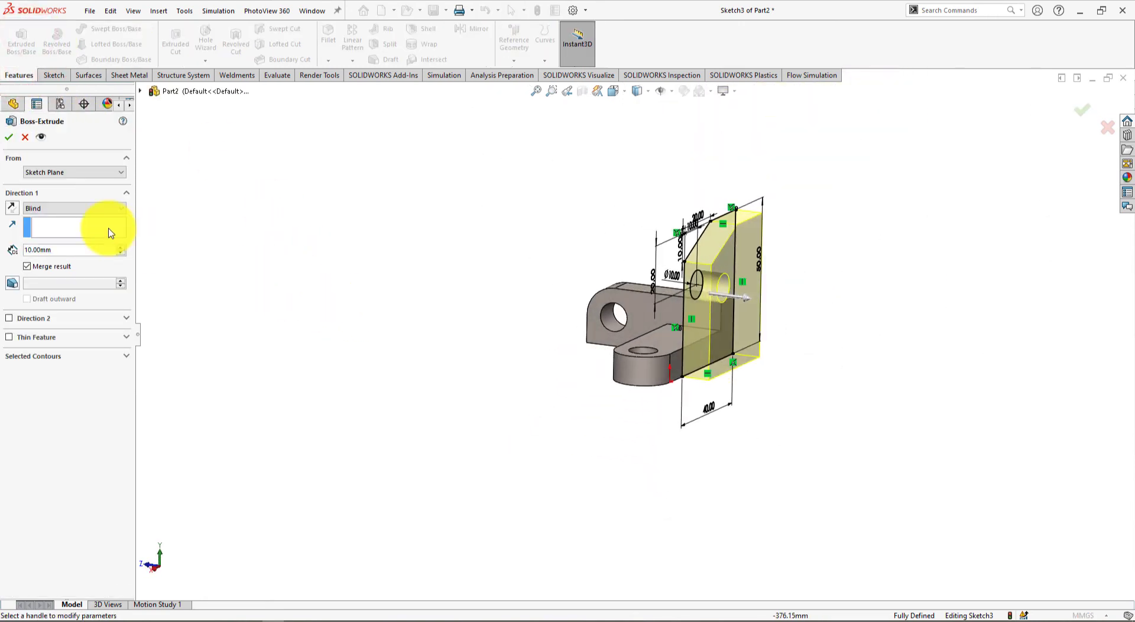
click(11, 208)
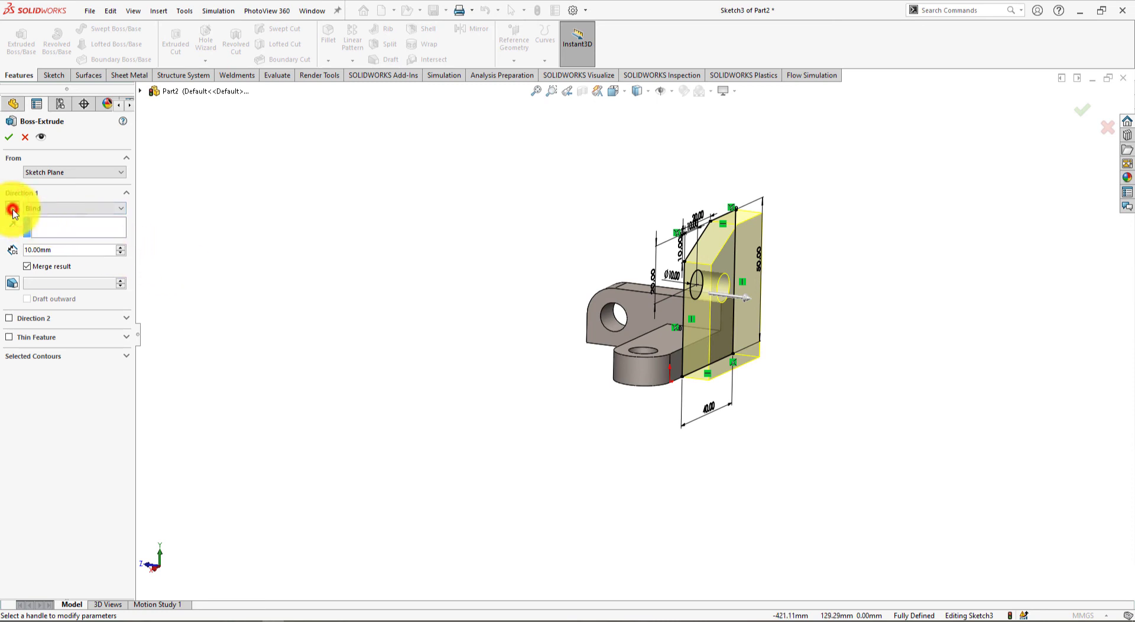
middle_drag(455, 355, 579, 399)
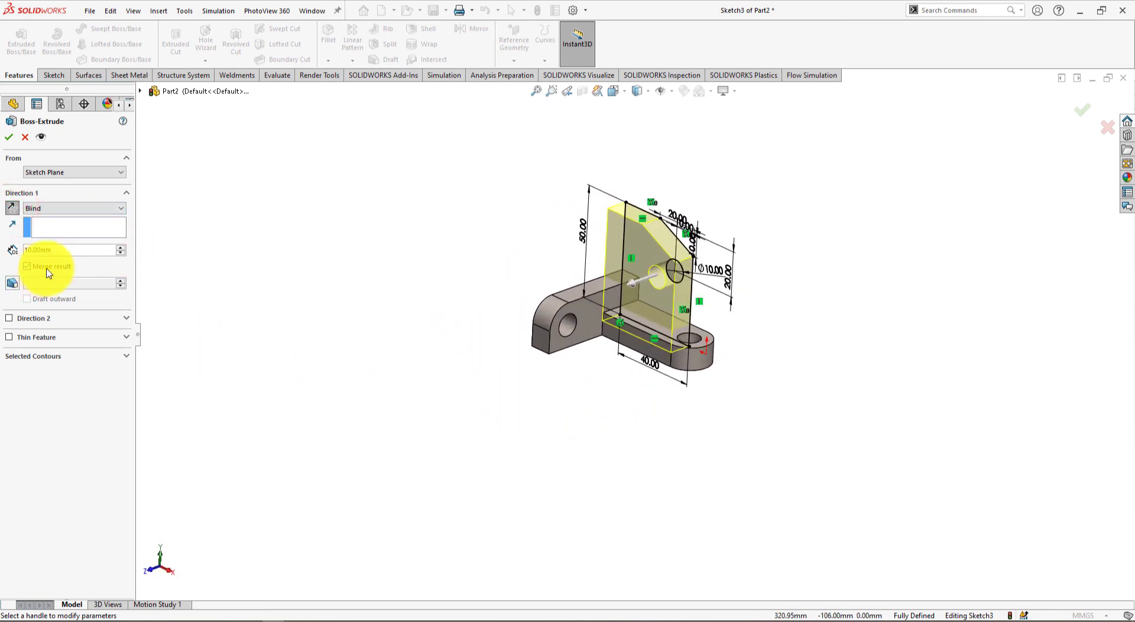
key(alt+Tab)
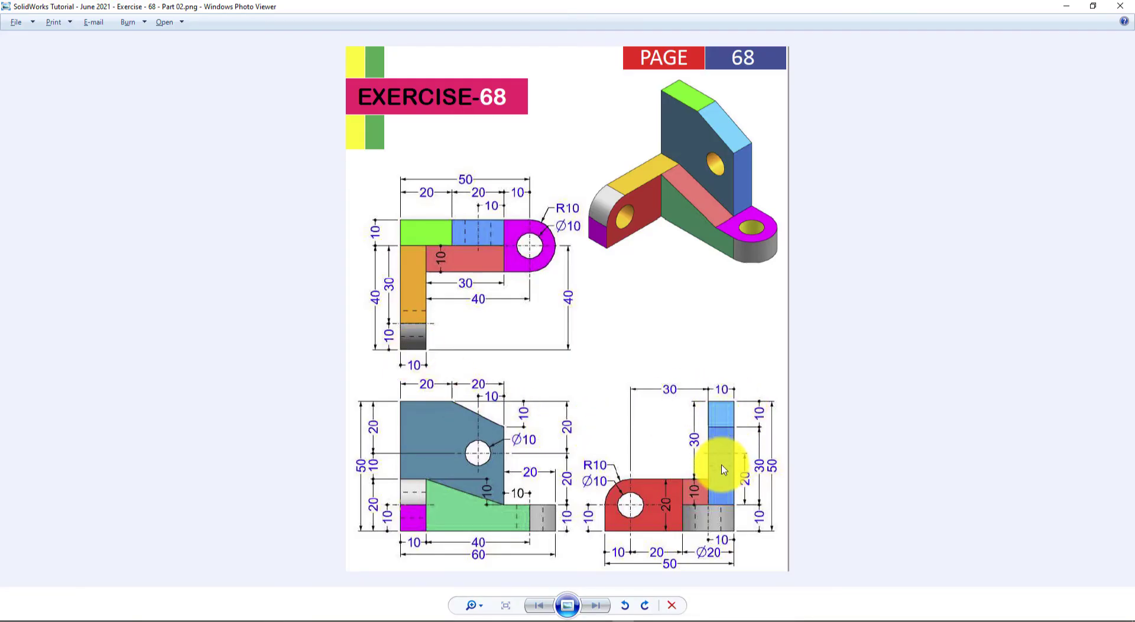
key(alt+Tab)
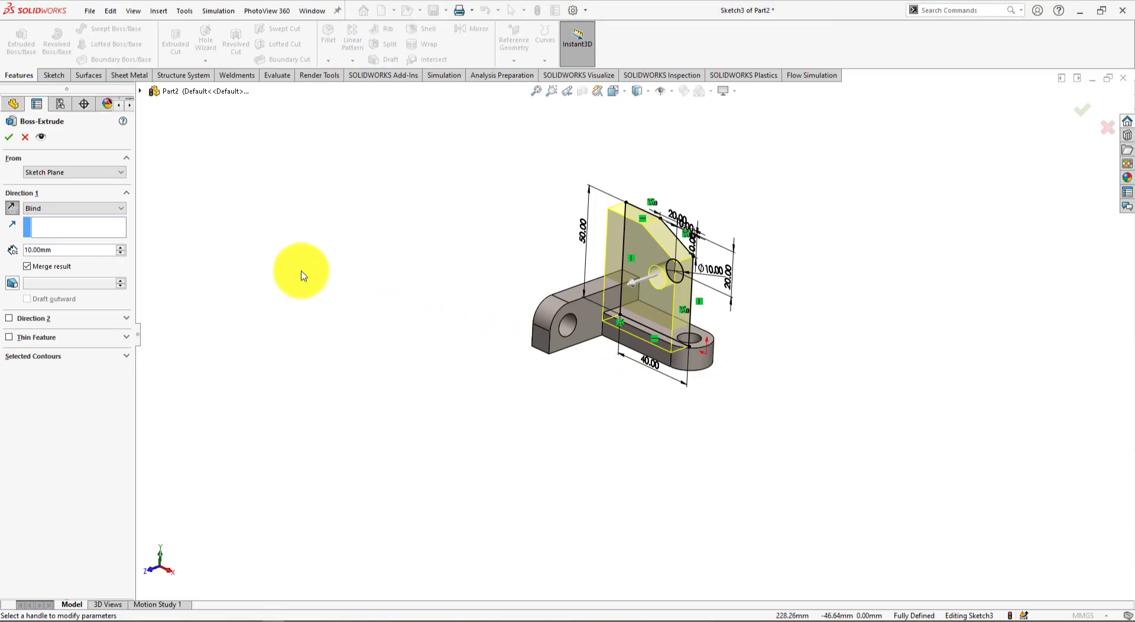
click(10, 137)
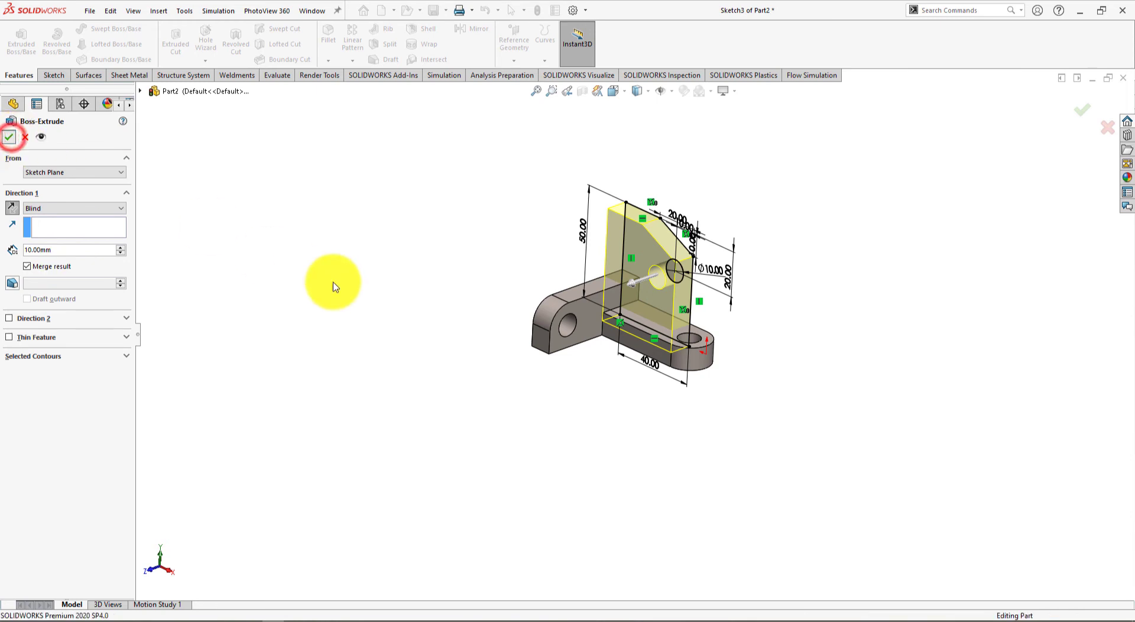
click(375, 306)
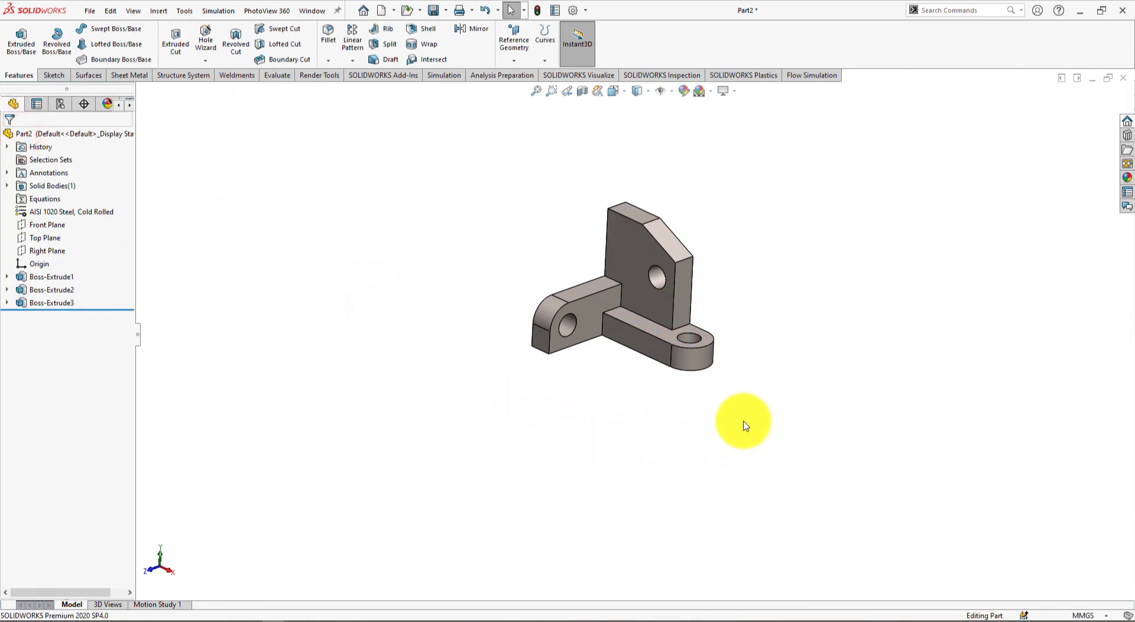
Check the sloped rib in the reference drawing and start a sketch on the upright plate's front face.
scroll(739, 414, down, 1)
scroll(738, 366, down, 1)
scroll(709, 378, down, 1)
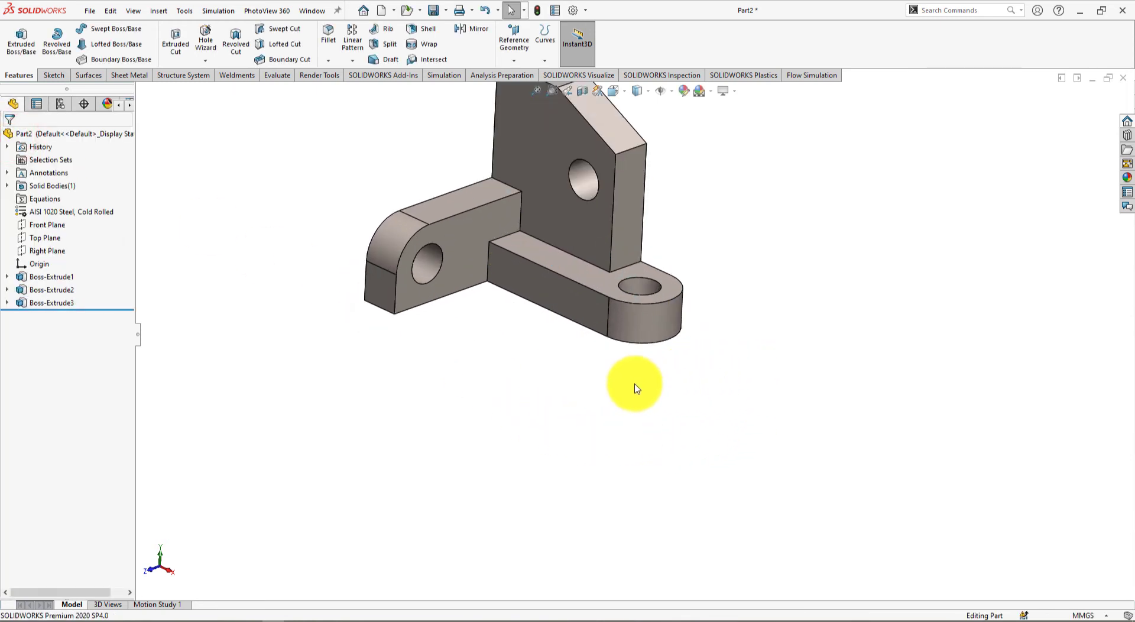
key(alt+Tab)
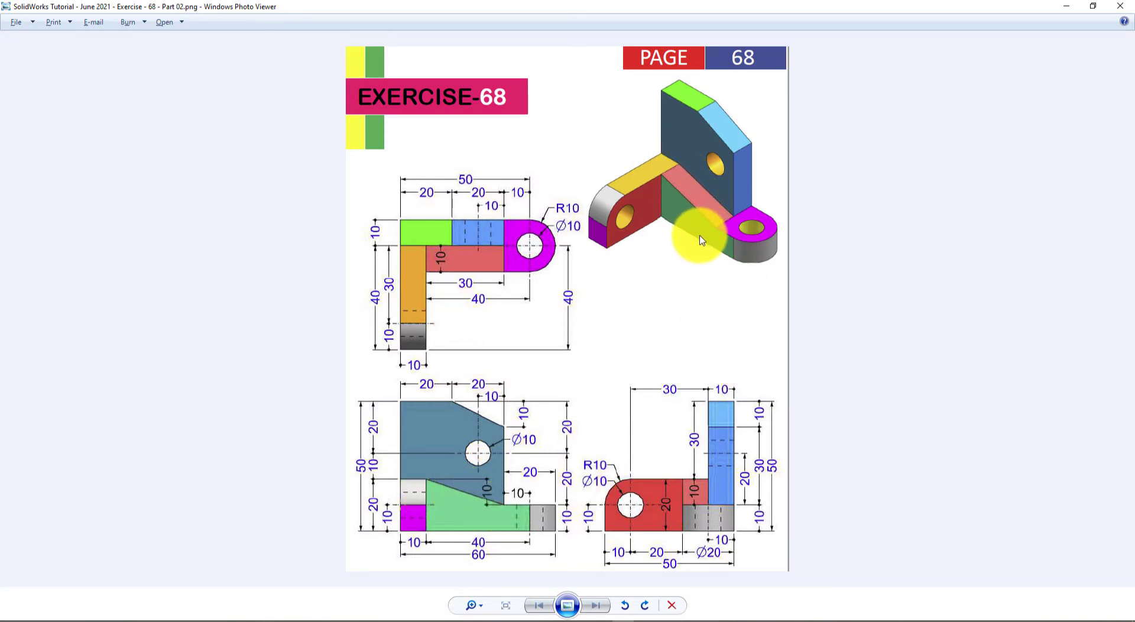
key(alt+Tab)
click(571, 236)
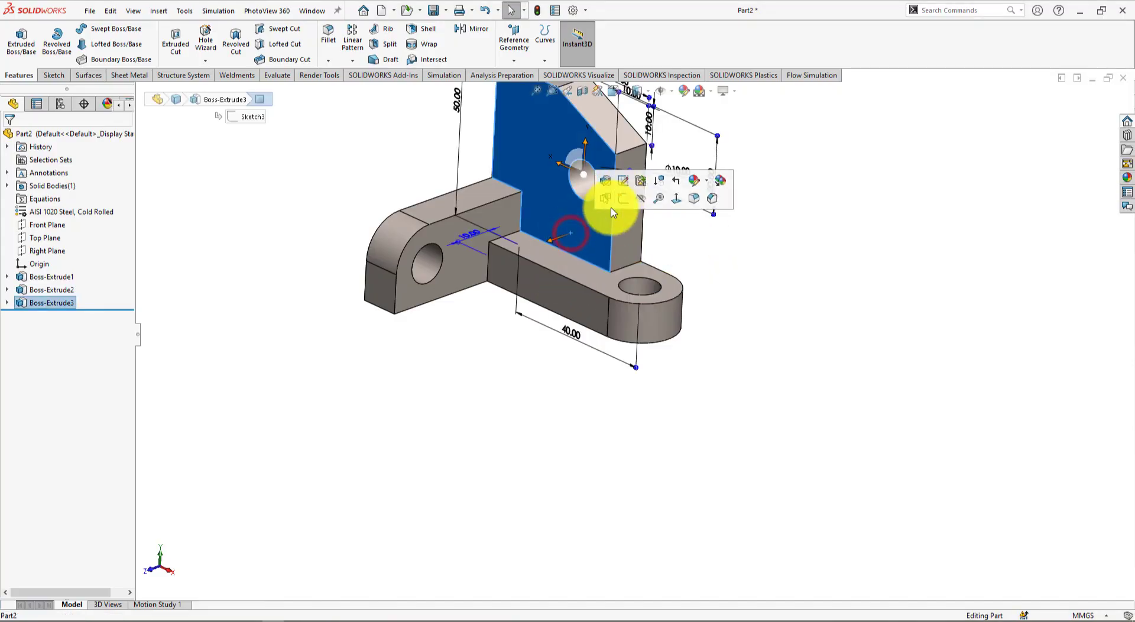
click(625, 200)
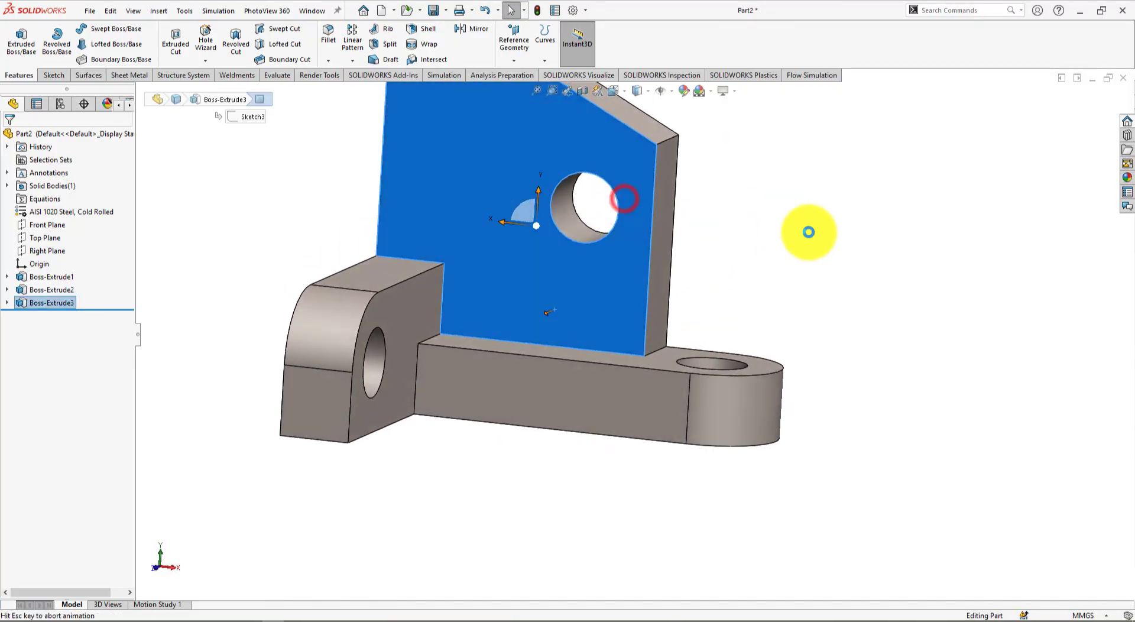
click(910, 267)
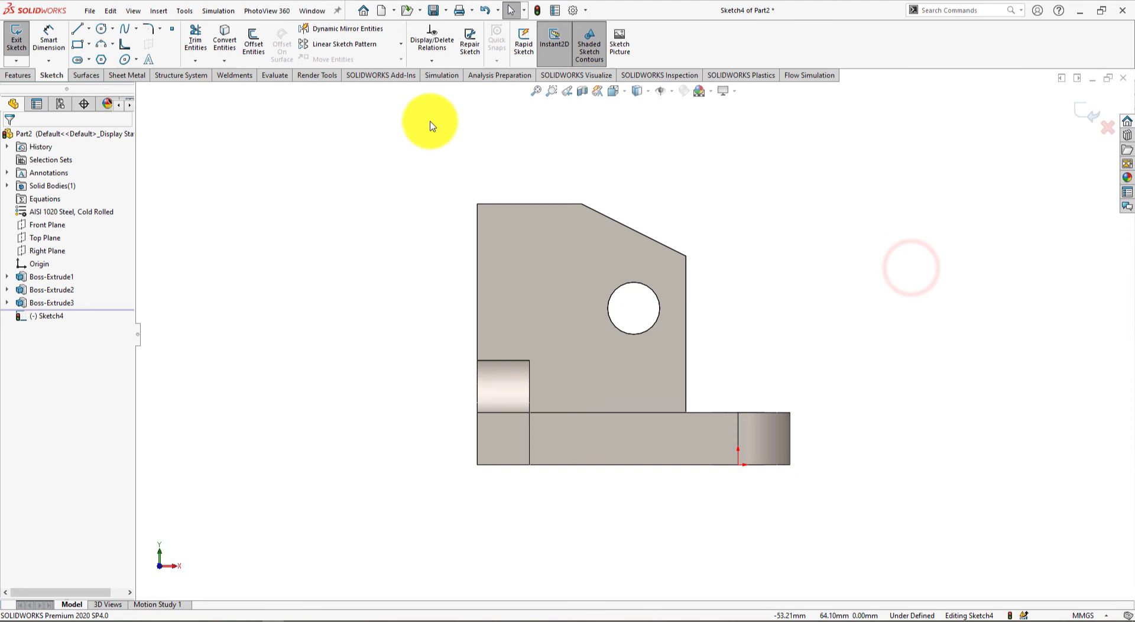
Sketch a closed triangle from the lug's top inner corner to the plate's lower corner, back along the base's top edge, and up 10 mm.
click(77, 28)
click(529, 361)
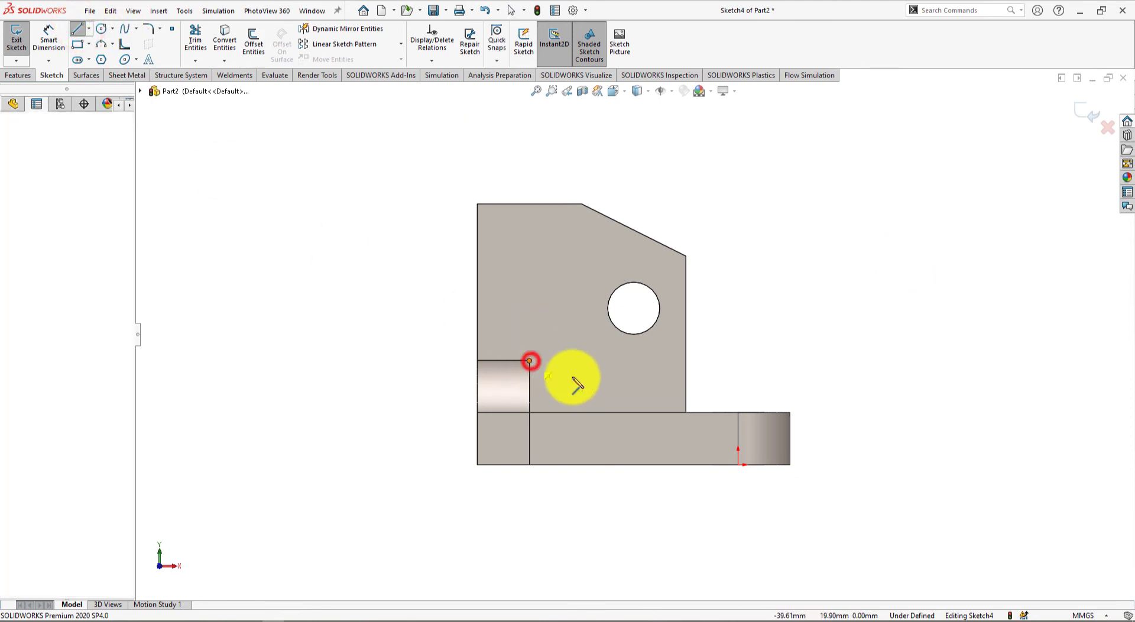
click(686, 412)
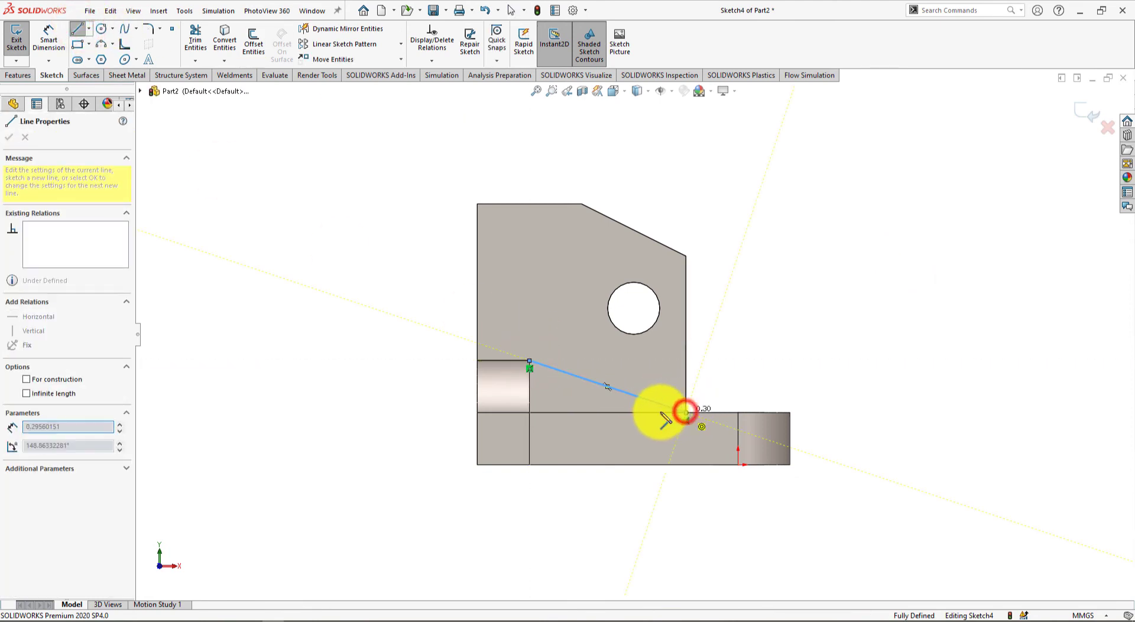
click(528, 412)
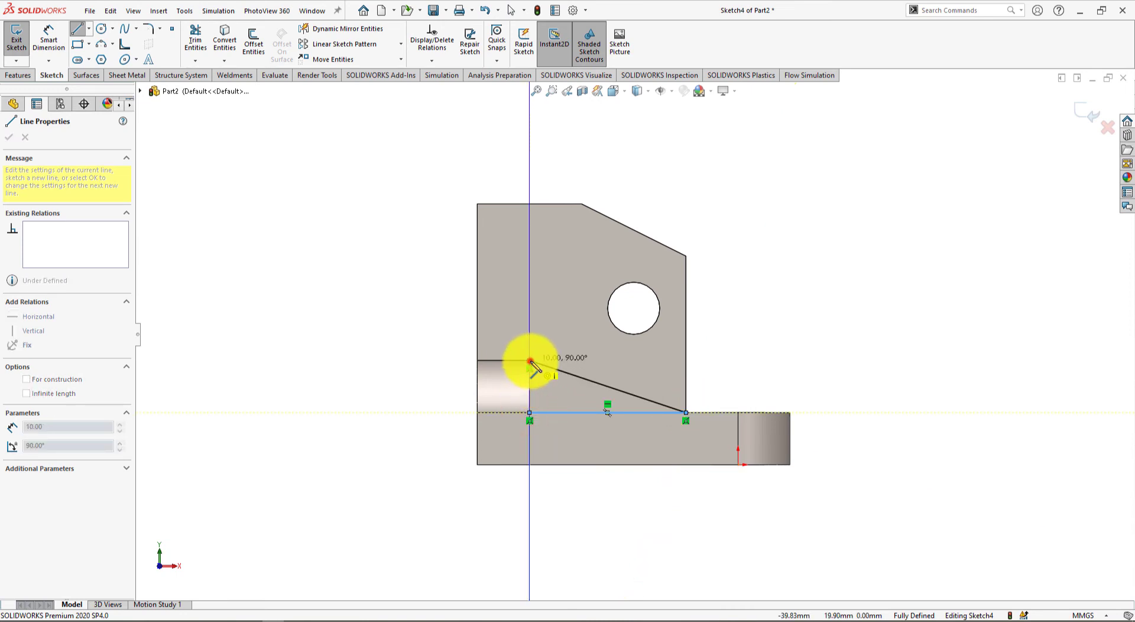
click(530, 361)
right_click(848, 306)
click(884, 316)
Extrude the triangle with the Up To Surface end condition to the base arm's front face, merging it with the body.
scroll(832, 356, up, 2)
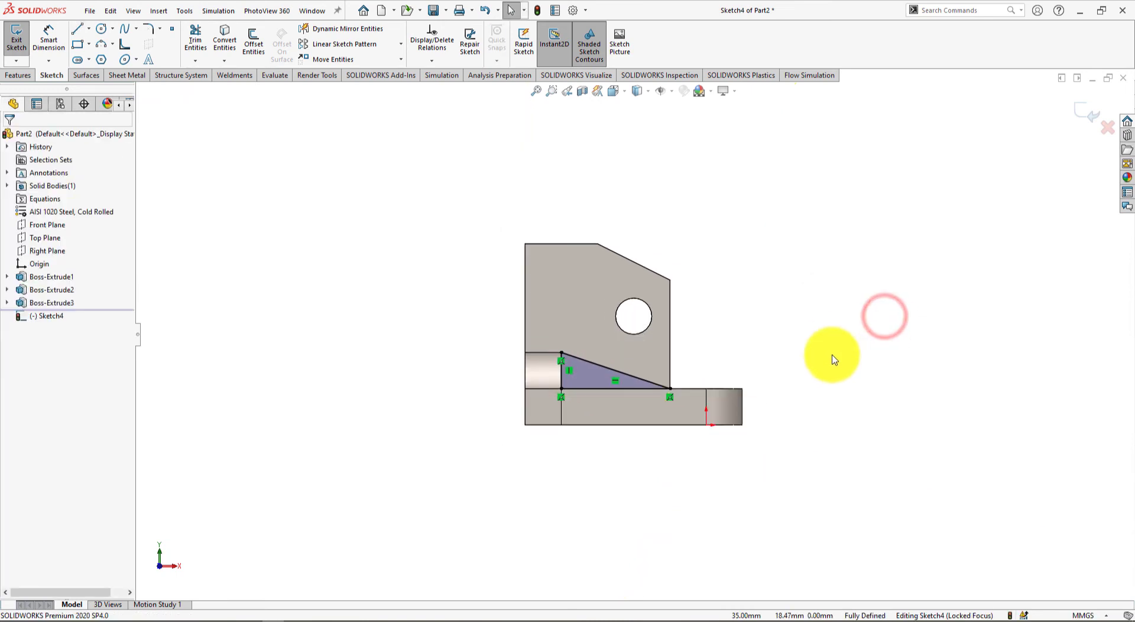
middle_drag(832, 355, 778, 370)
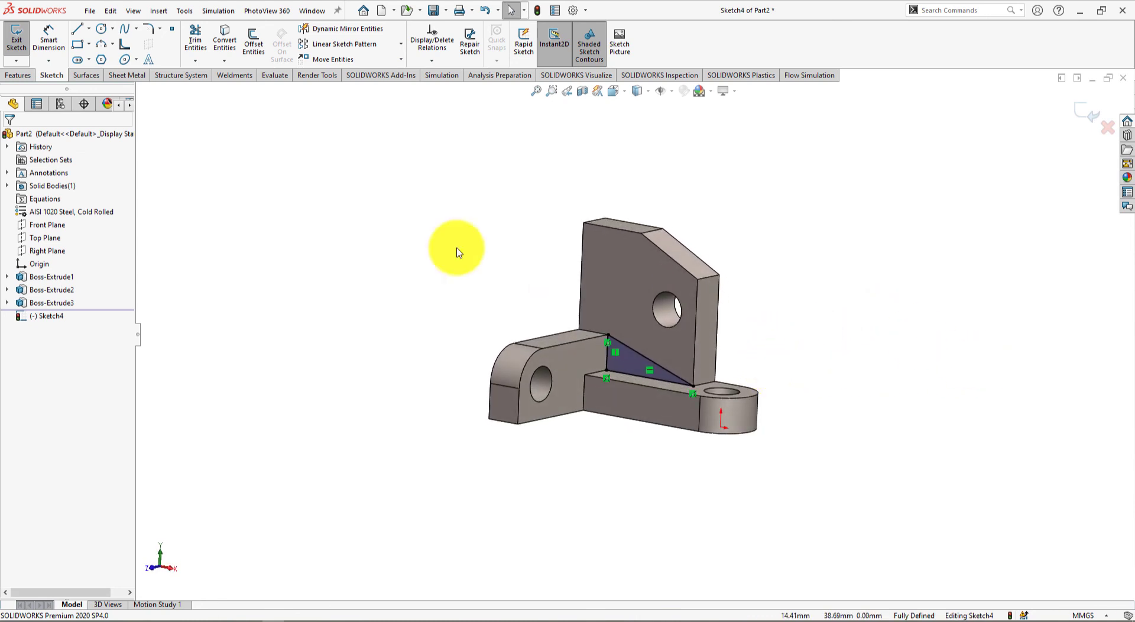
click(16, 74)
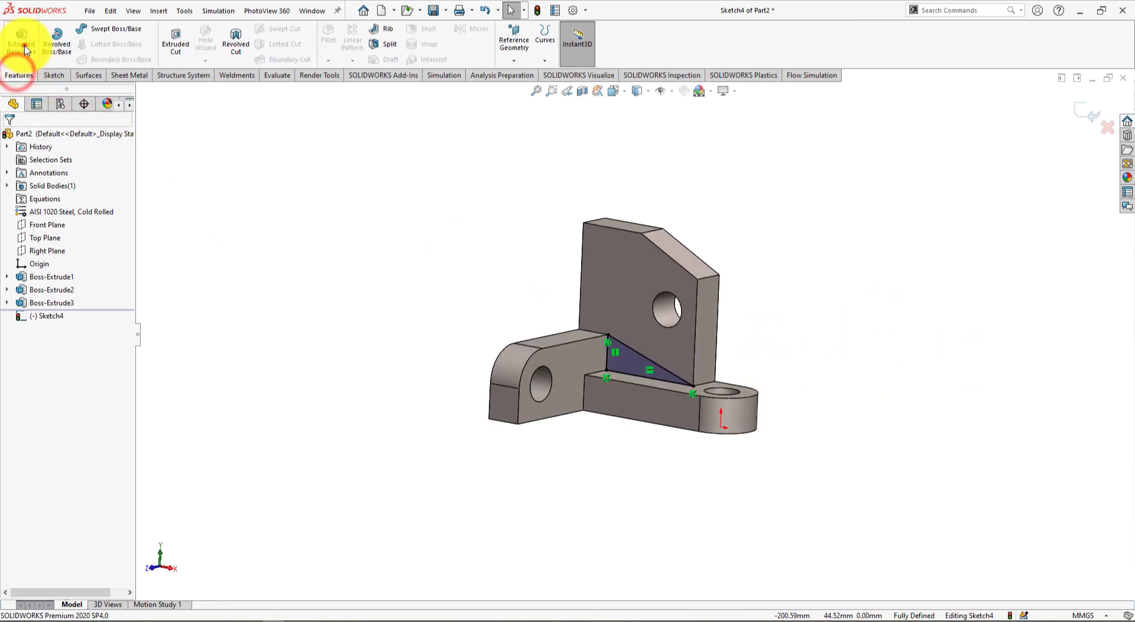
click(21, 38)
scroll(514, 349, down, 3)
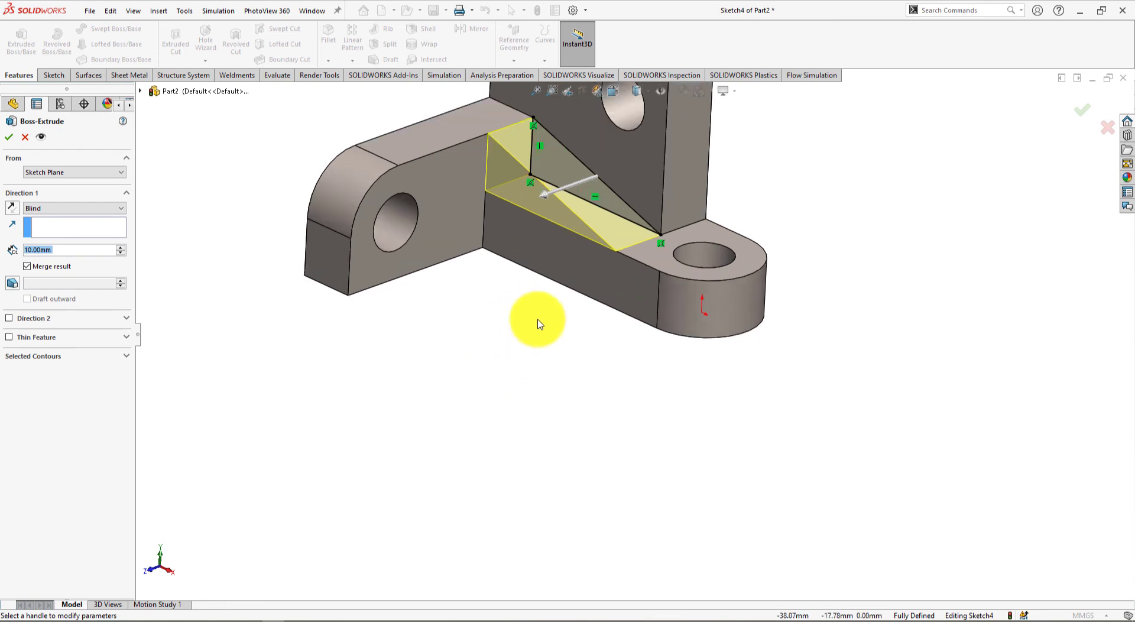
click(64, 210)
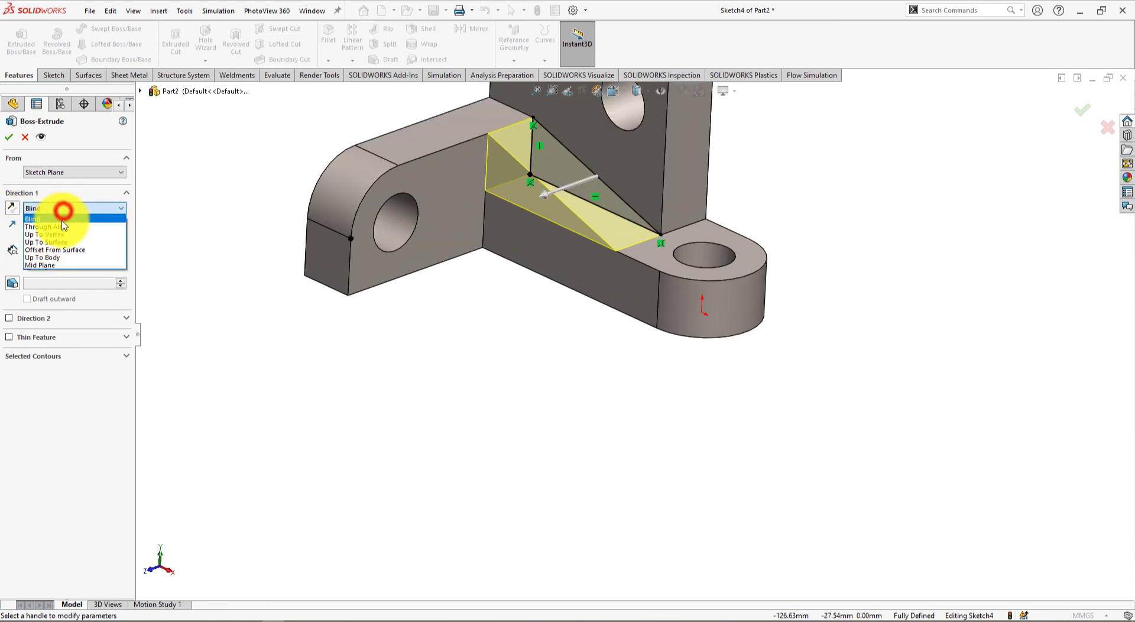
click(66, 243)
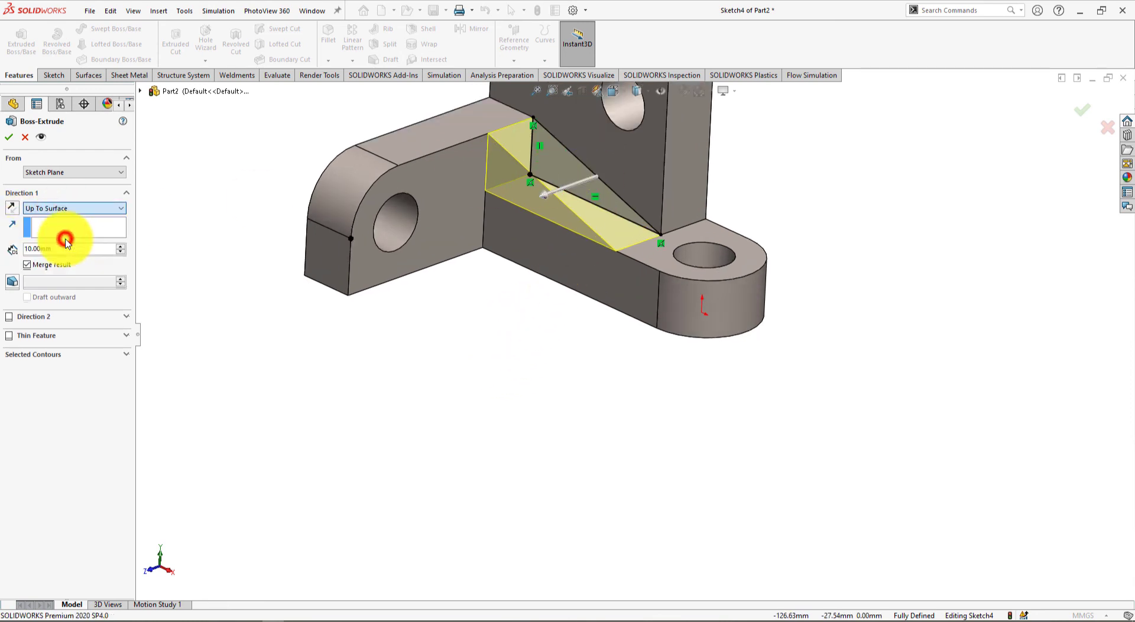
click(552, 253)
scroll(528, 355, up, 2)
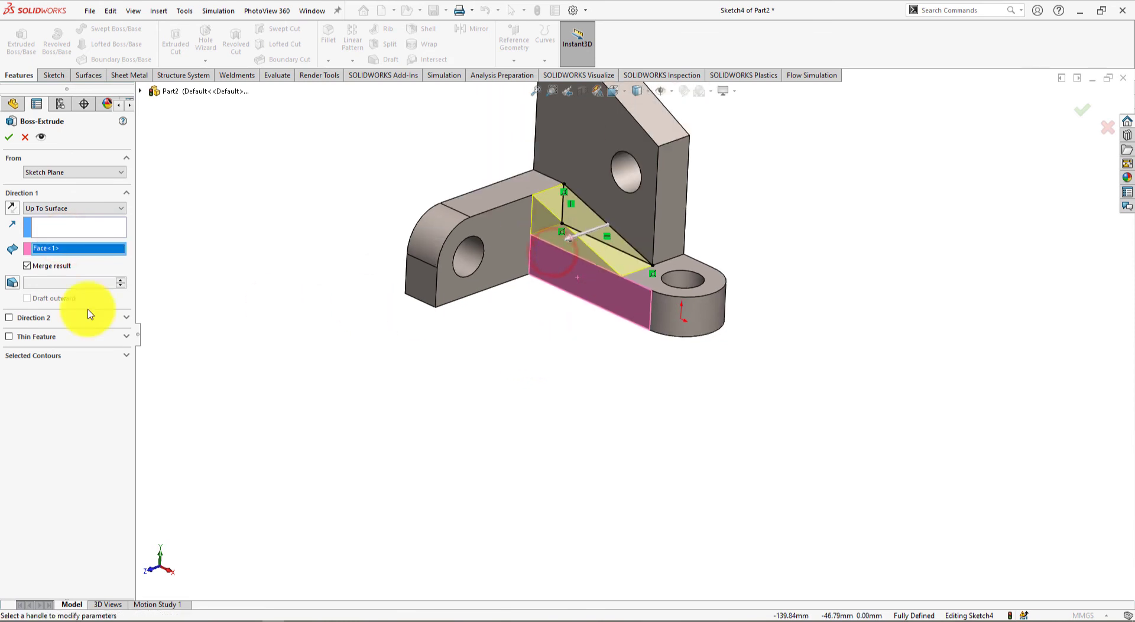
scroll(413, 373, up, 2)
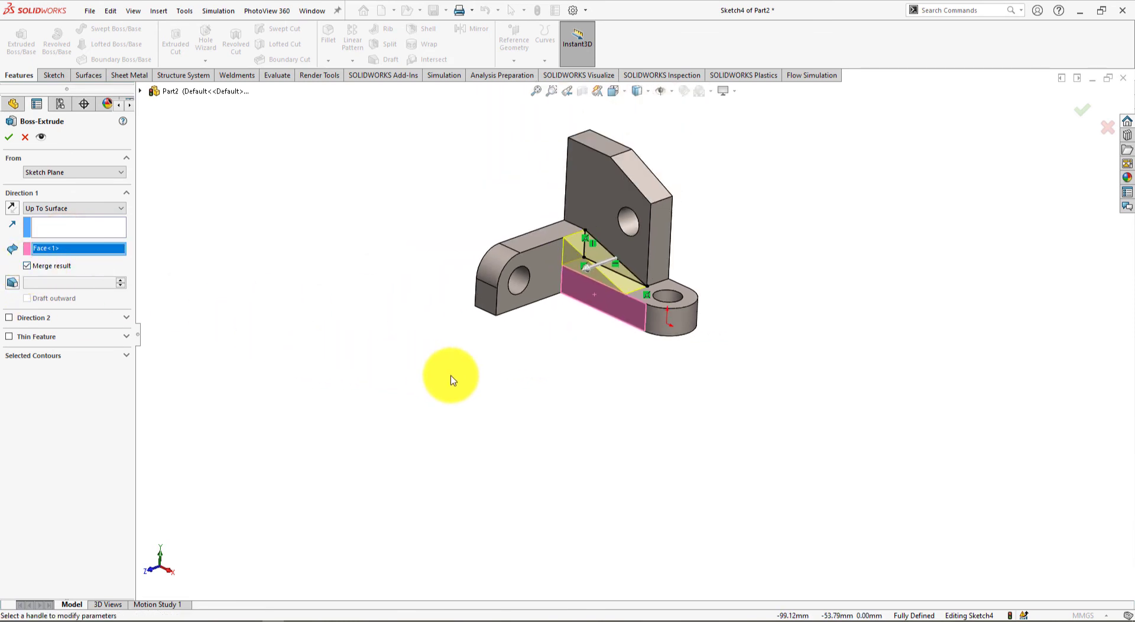
click(9, 137)
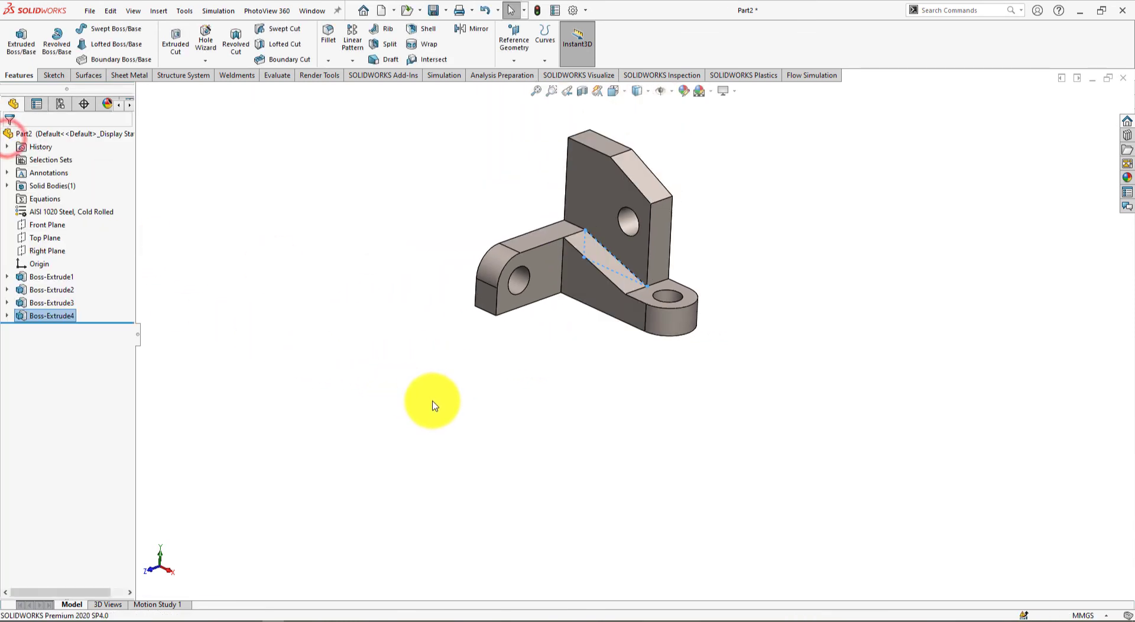
Show the finished bracket in the isometric view.
key(space)
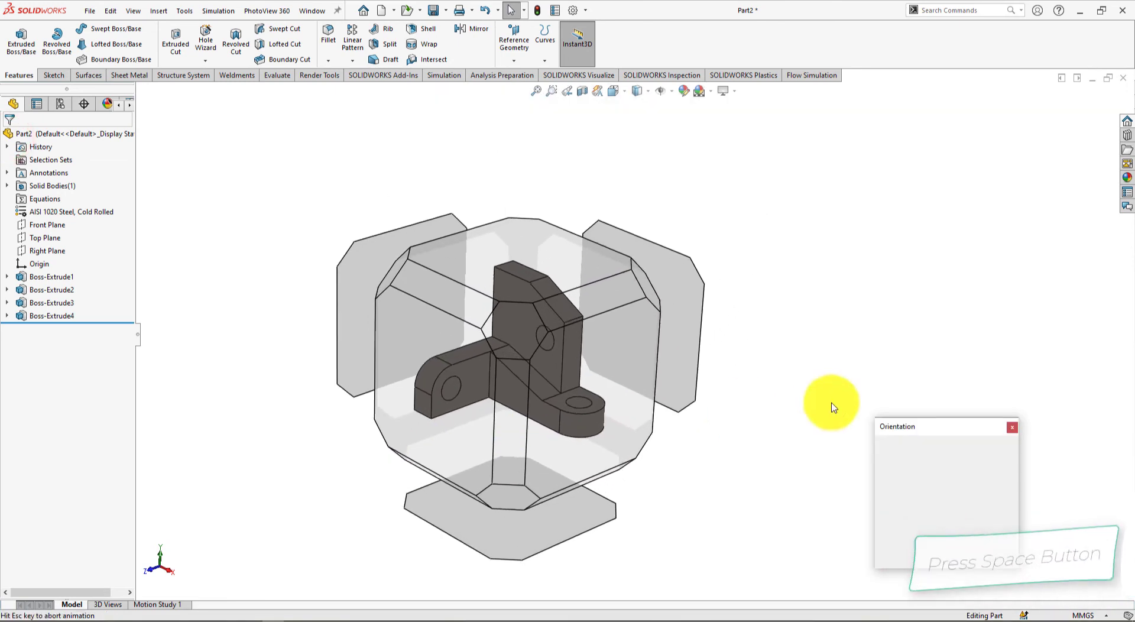
click(999, 459)
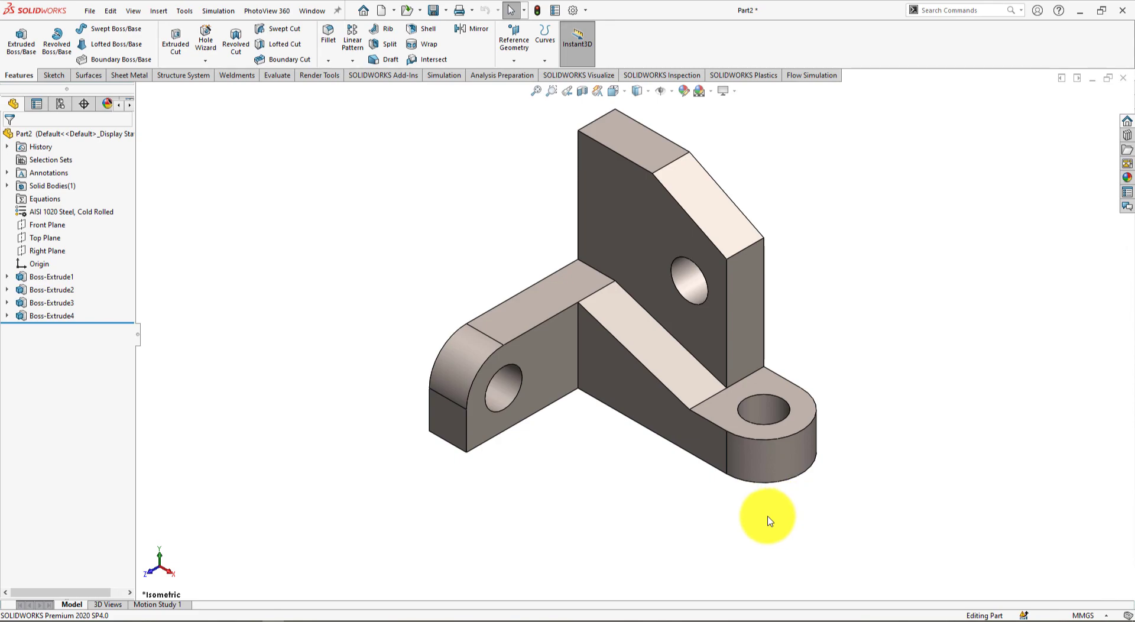
Compare the finished bracket with the Exercise 68 drawing and start a rendered preview with perspective view turned on.
key(alt+Tab)
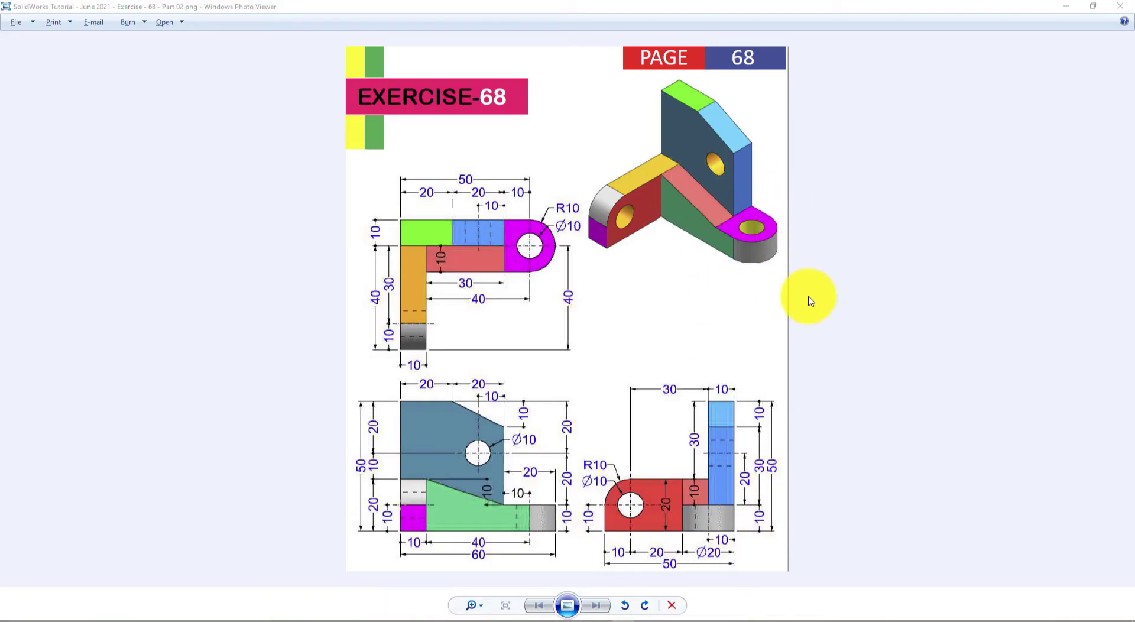
key(alt+Tab)
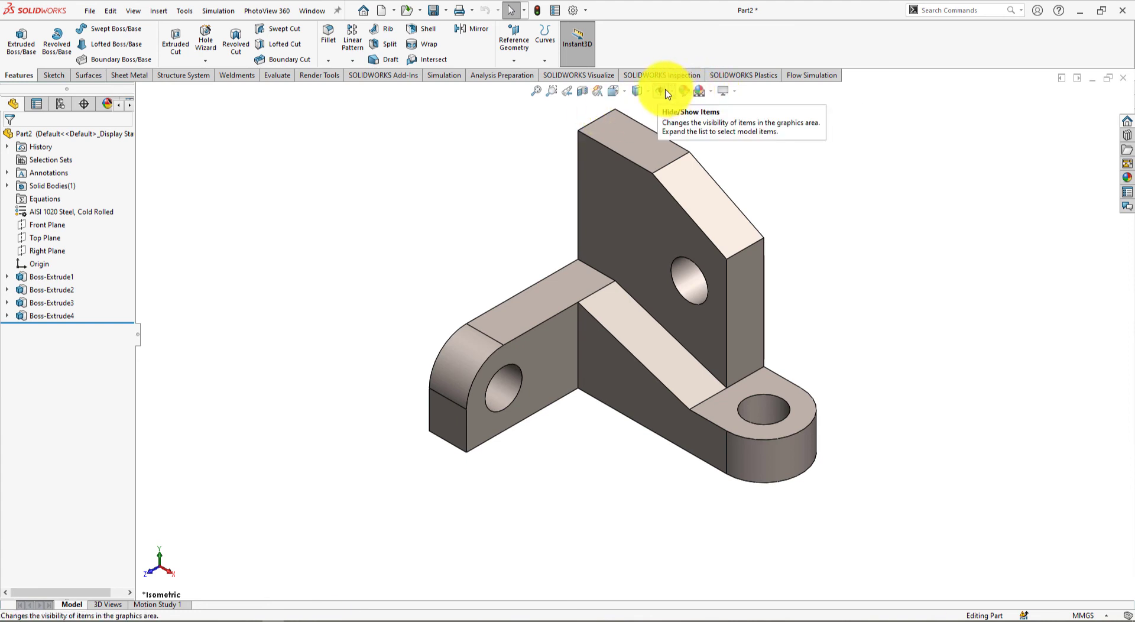
click(647, 93)
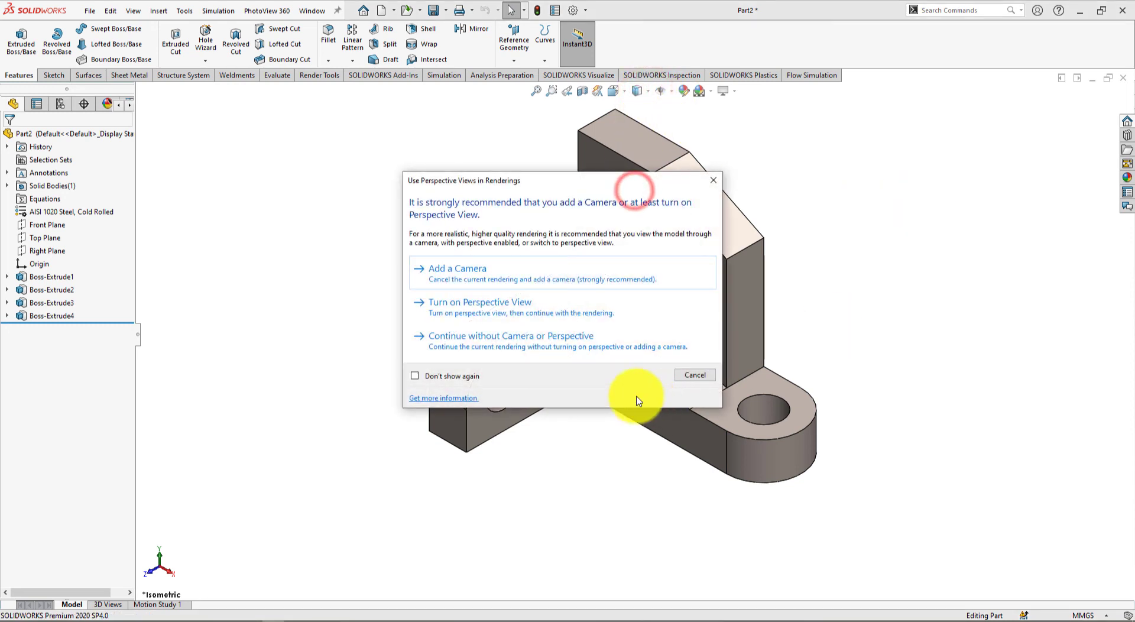
click(488, 309)
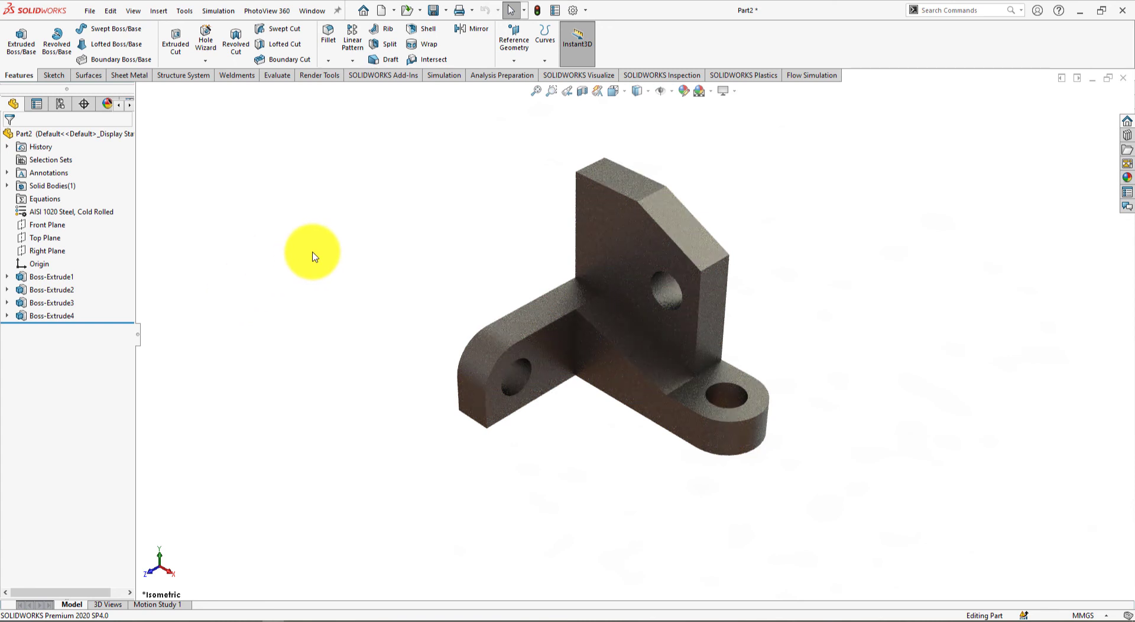
Apply the brushed bronze appearance from the metal appearances to the whole body and switch off the rendered preview.
click(1130, 180)
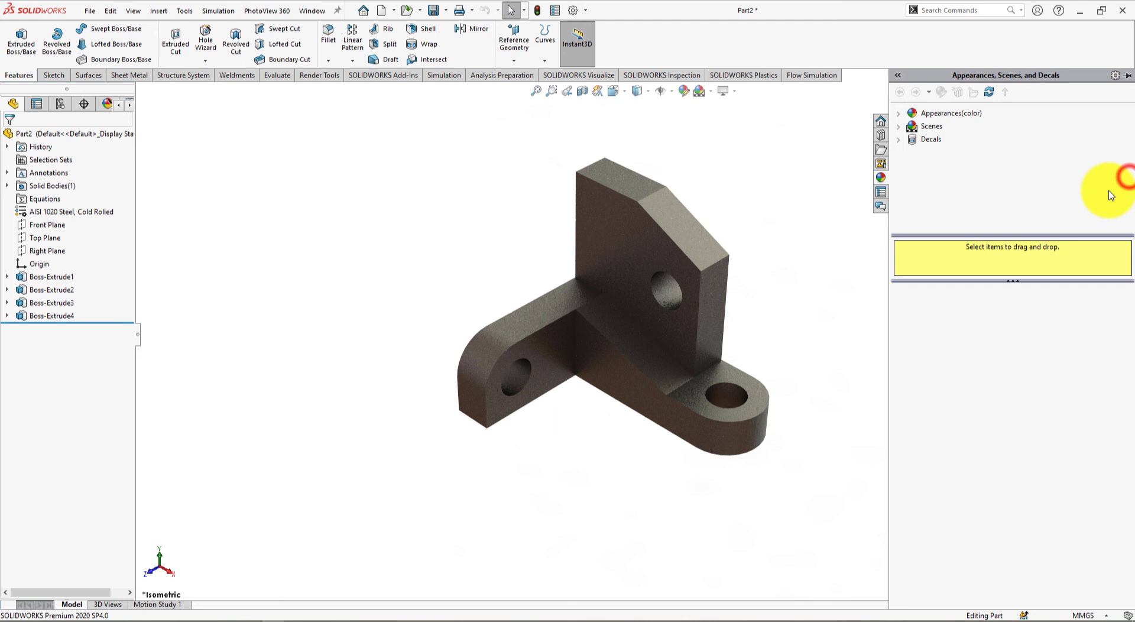
click(899, 113)
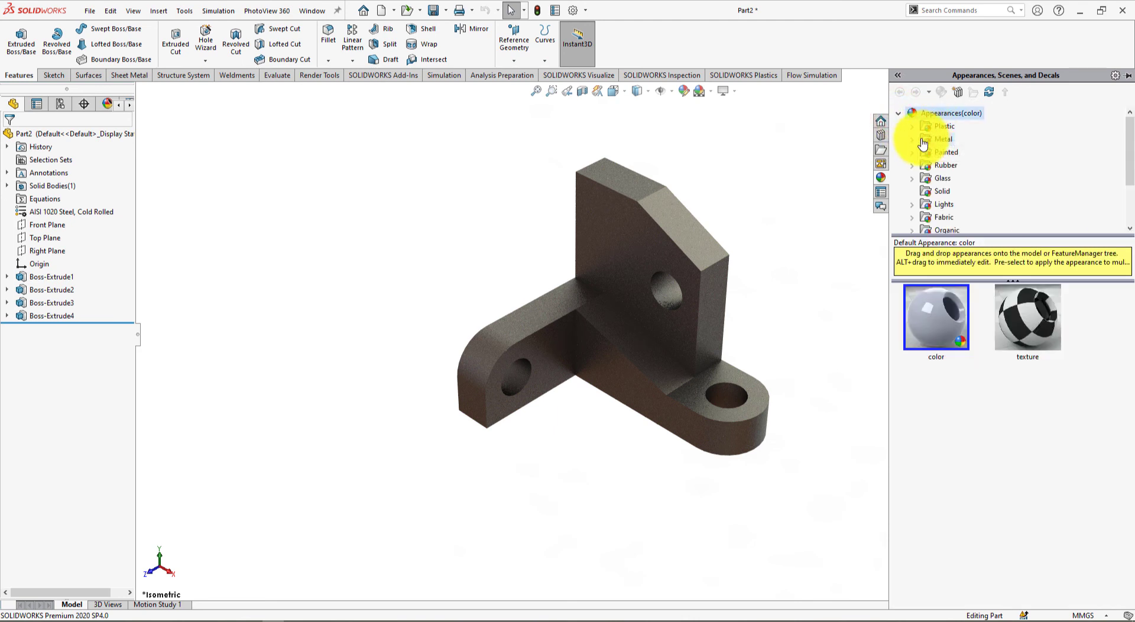
click(913, 140)
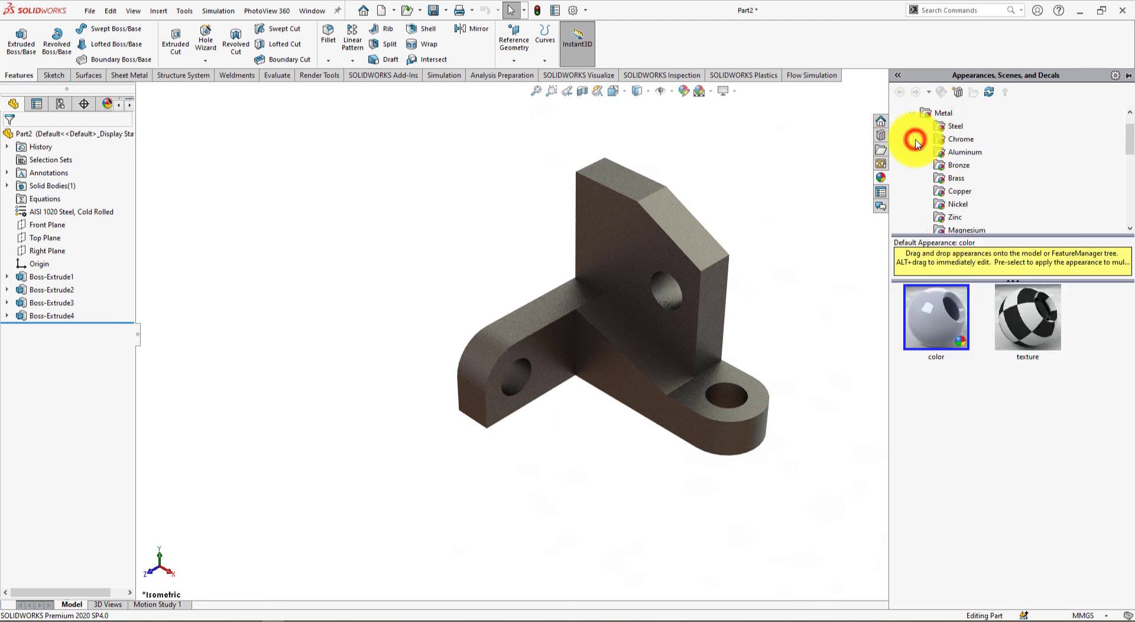
click(949, 166)
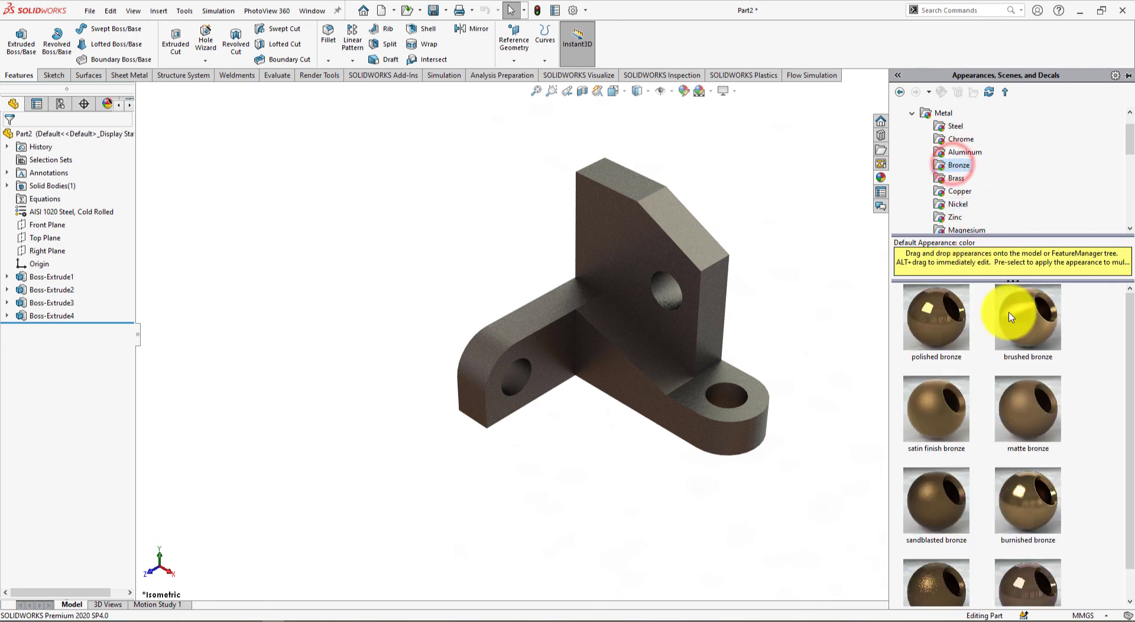
mouse_move(1026, 324)
mouse_down()
mouse_move(717, 329)
mouse_move(711, 338)
mouse_up()
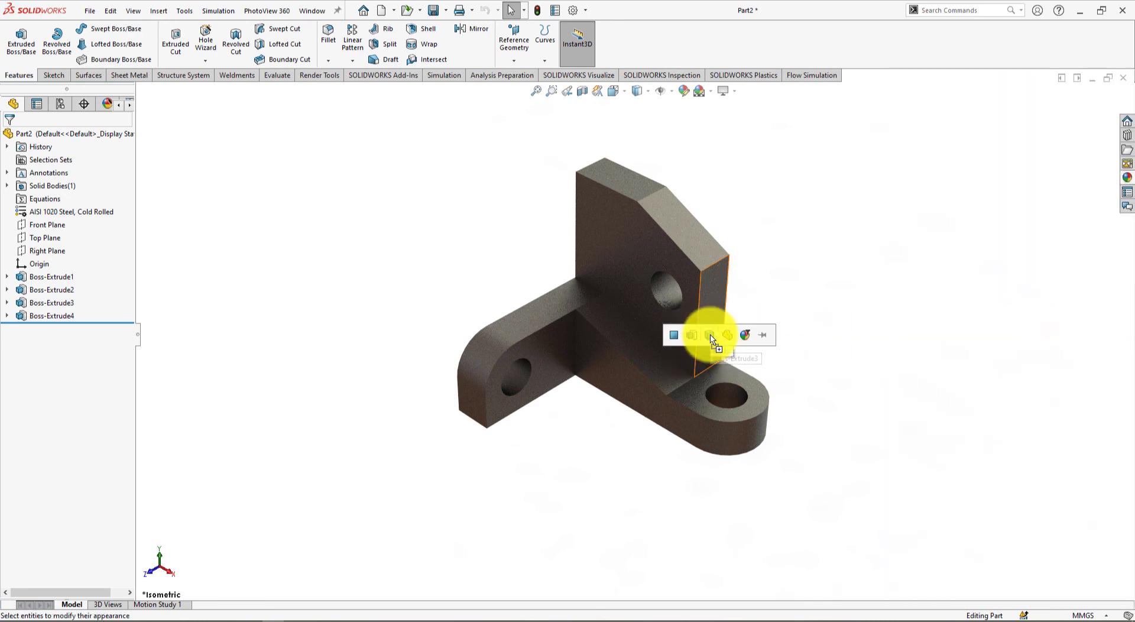
click(711, 339)
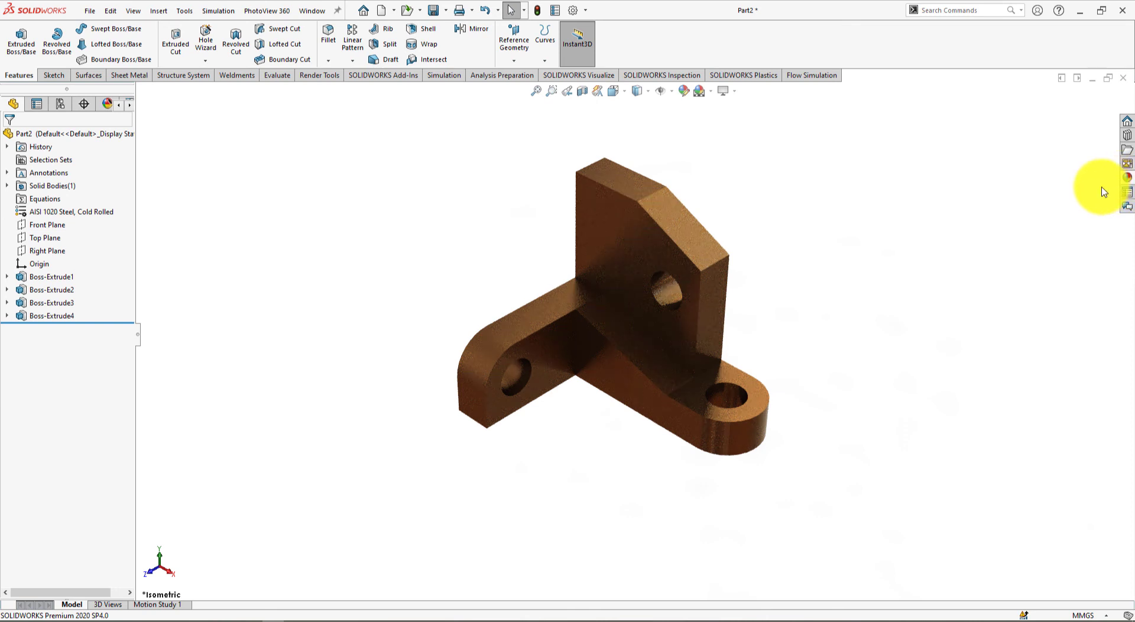
click(648, 90)
click(638, 189)
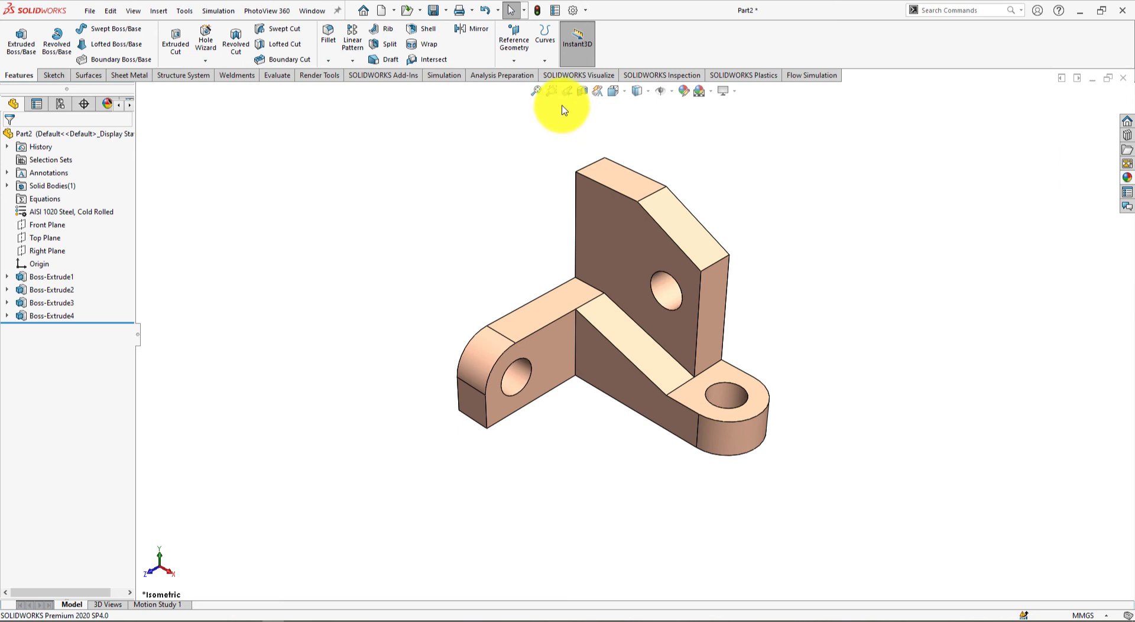
Create and play a rotate-model animation with 1 clockwise rotation about the Y-axis, a 30-second duration, 0-second start time and 3x playback speed.
click(157, 604)
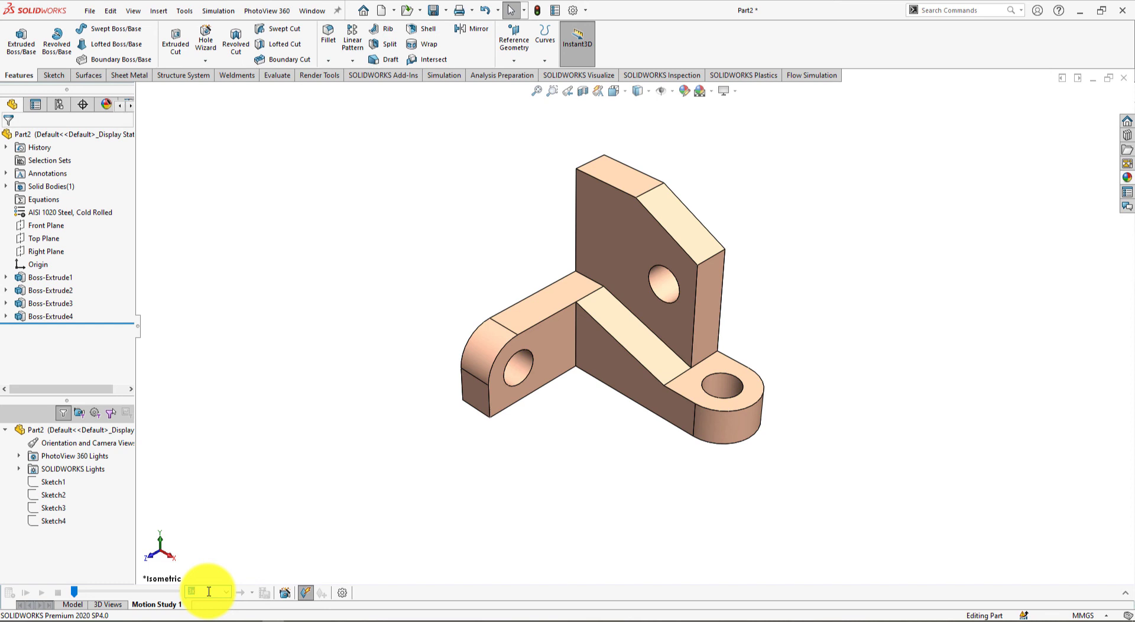
click(283, 593)
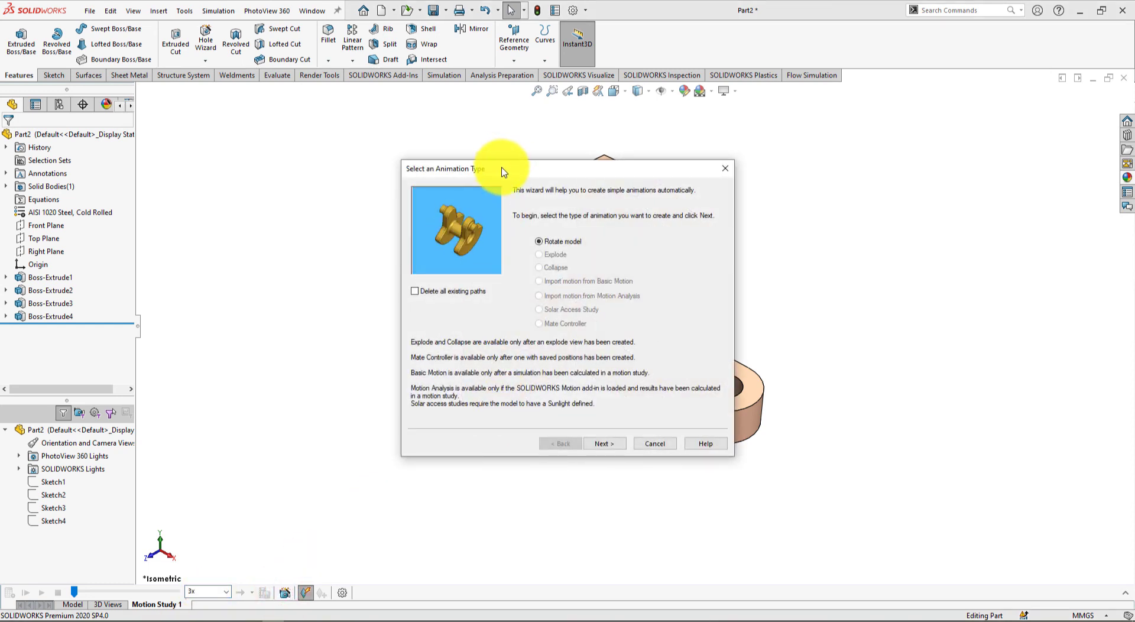
drag(499, 167, 116, 140)
click(218, 412)
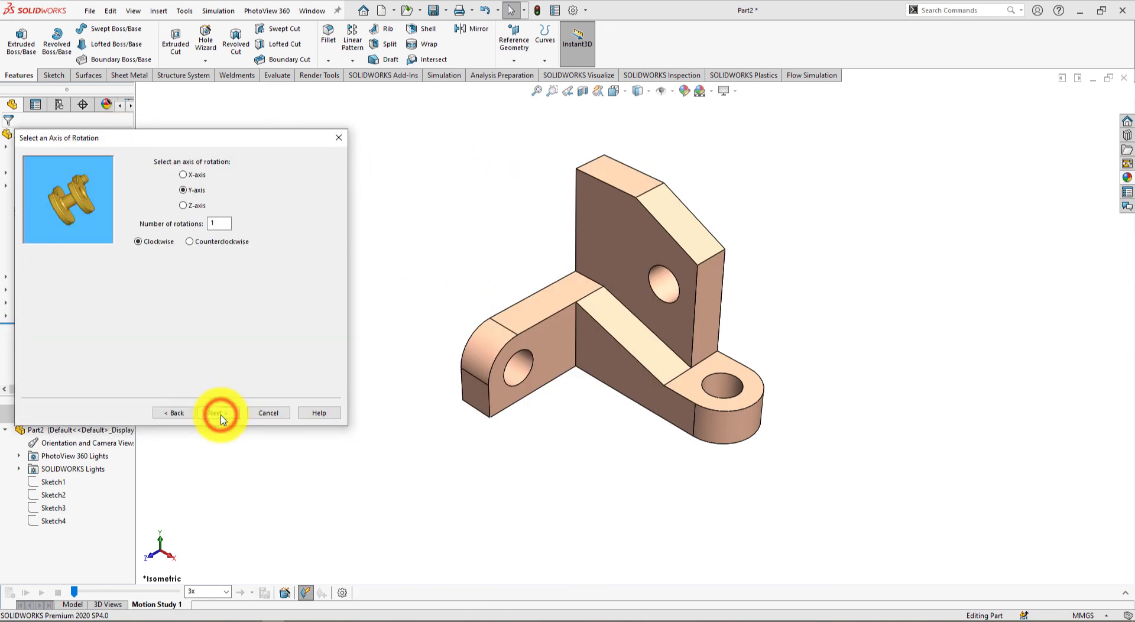
click(220, 413)
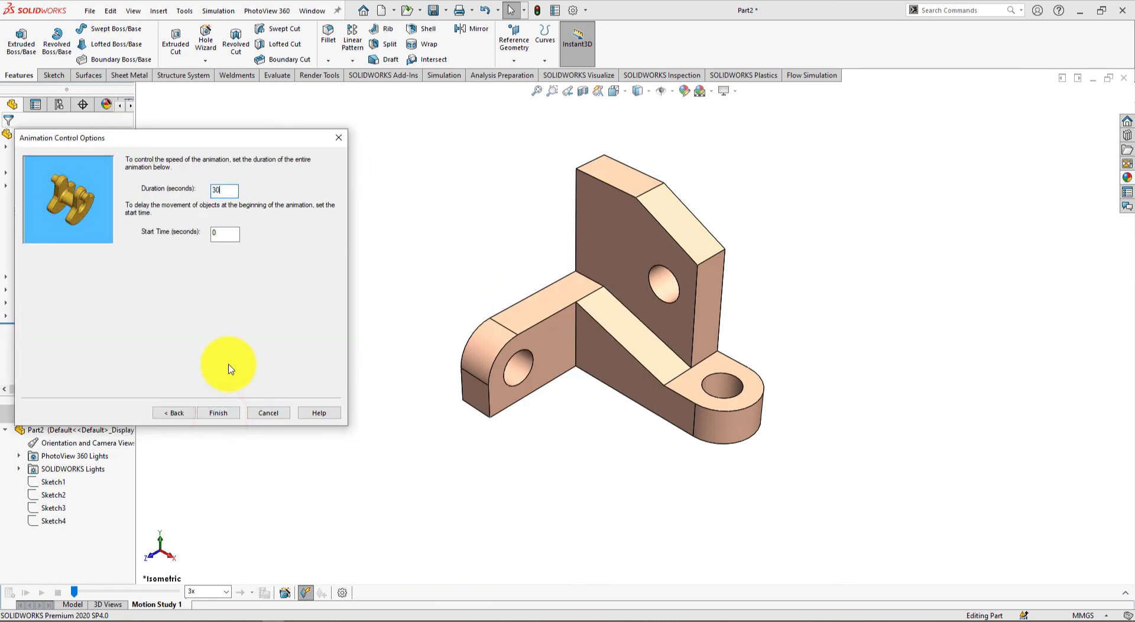
click(218, 413)
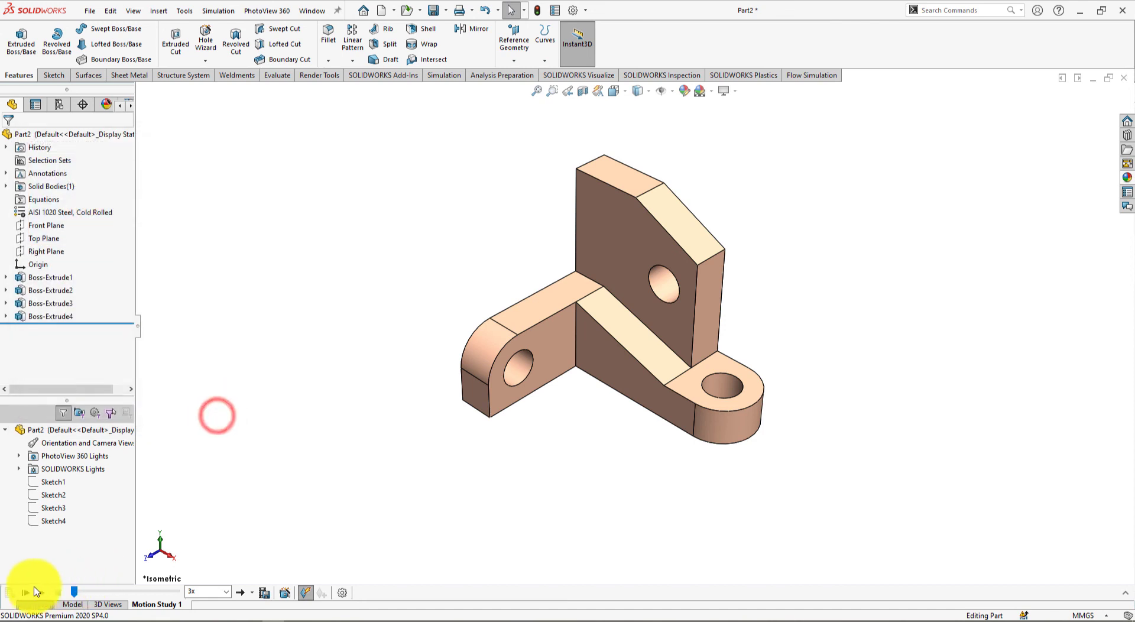
click(25, 592)
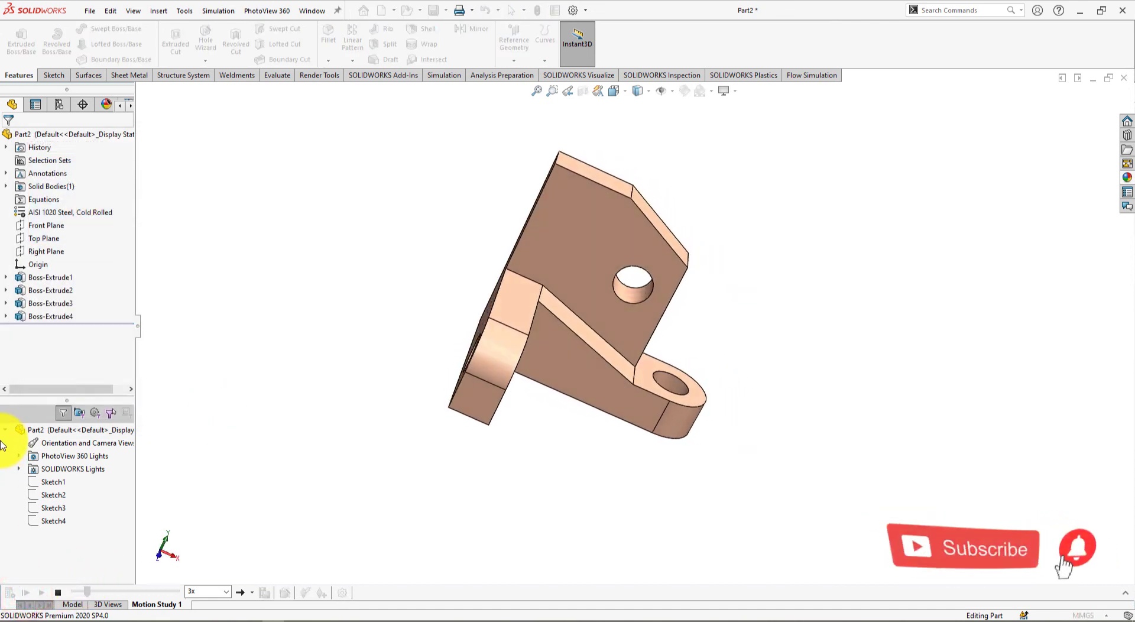